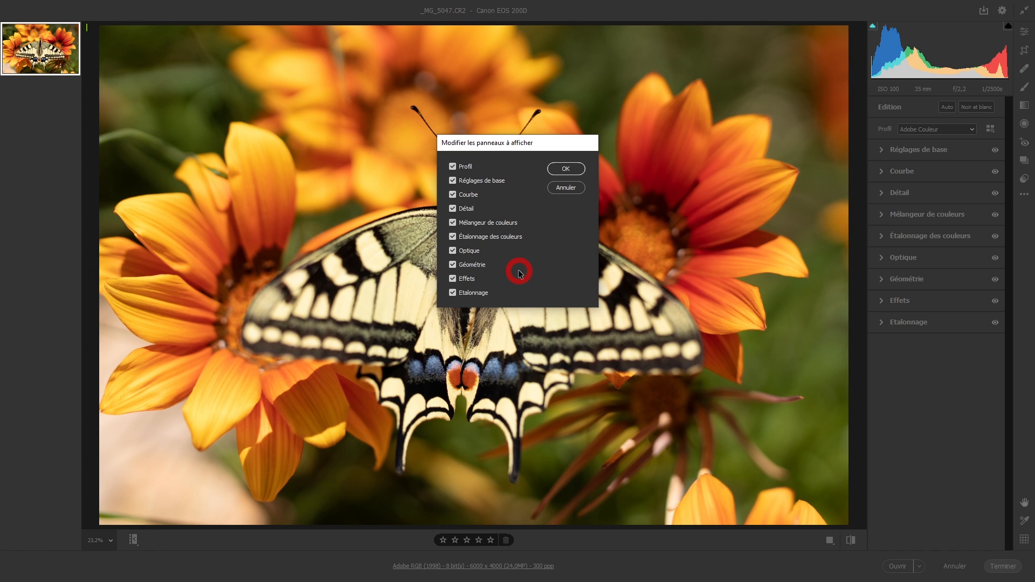
# Hide the Etalonnage panel from the list of displayed edit panels.
pyautogui.click(452, 294)
pyautogui.click(563, 168)
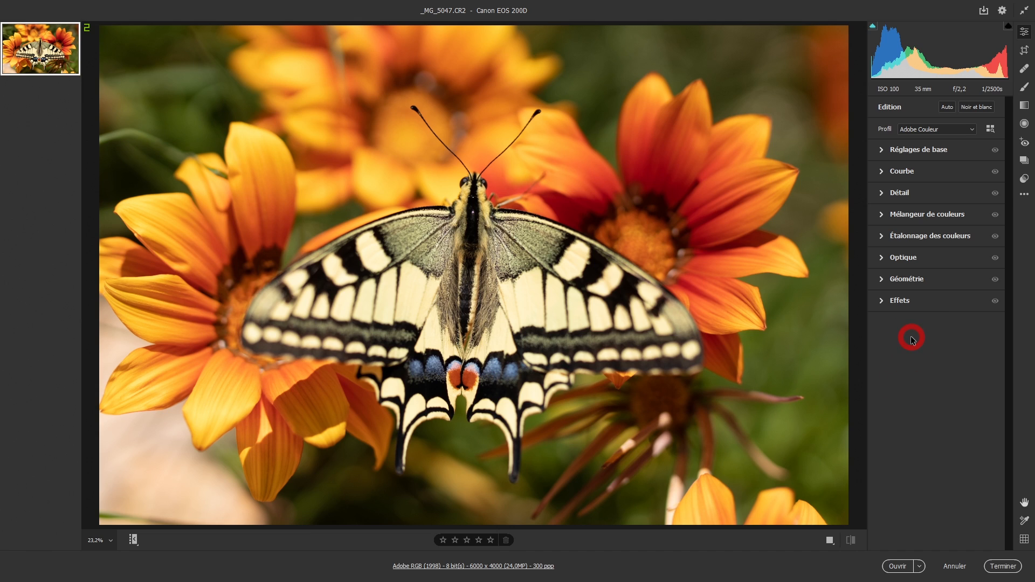
# Display the Etalonnage panel again through the choice of edit panels to show.
pyautogui.rightClick(912, 340)
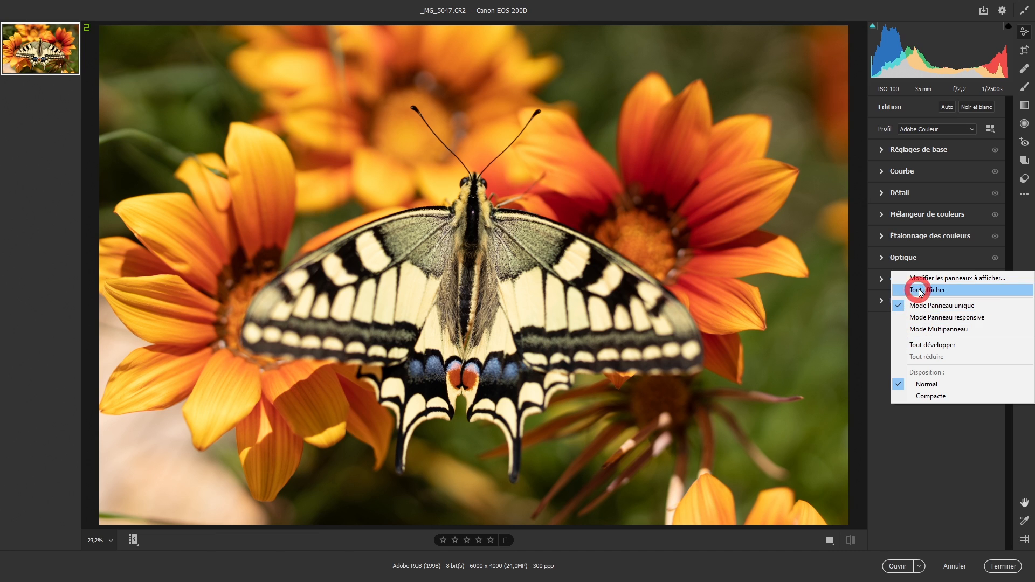
pyautogui.click(932, 279)
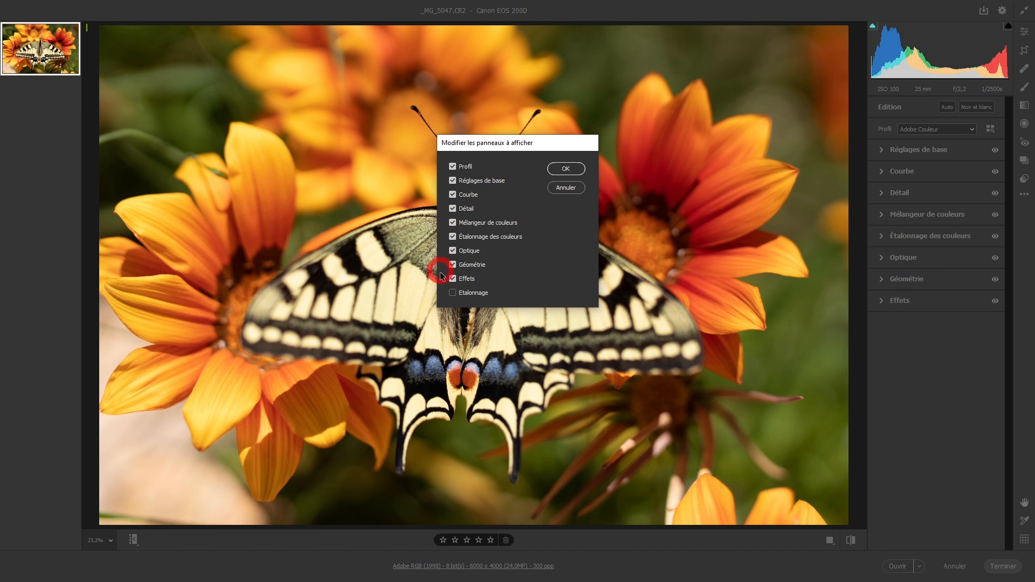
pyautogui.click(452, 292)
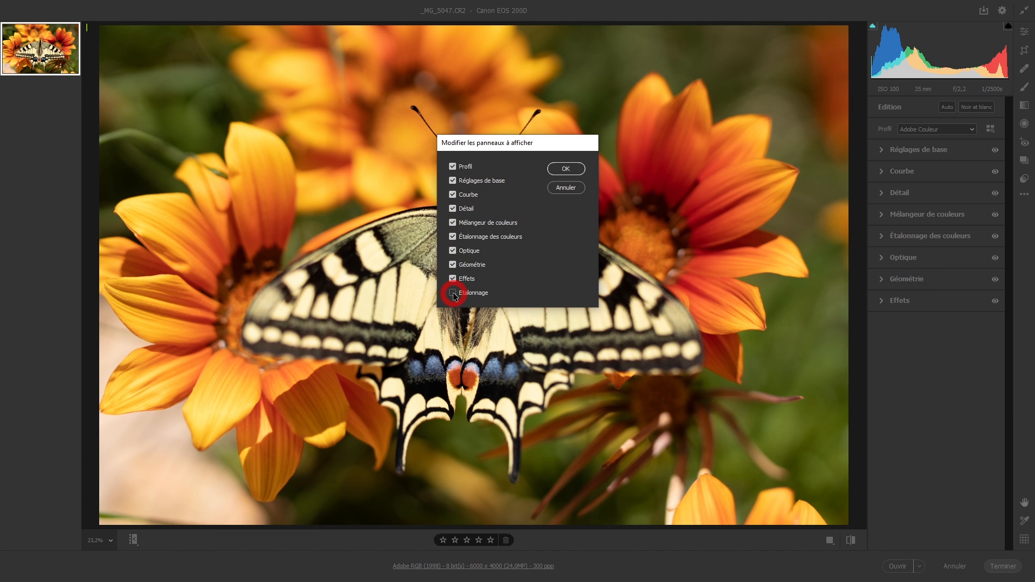
pyautogui.click(564, 169)
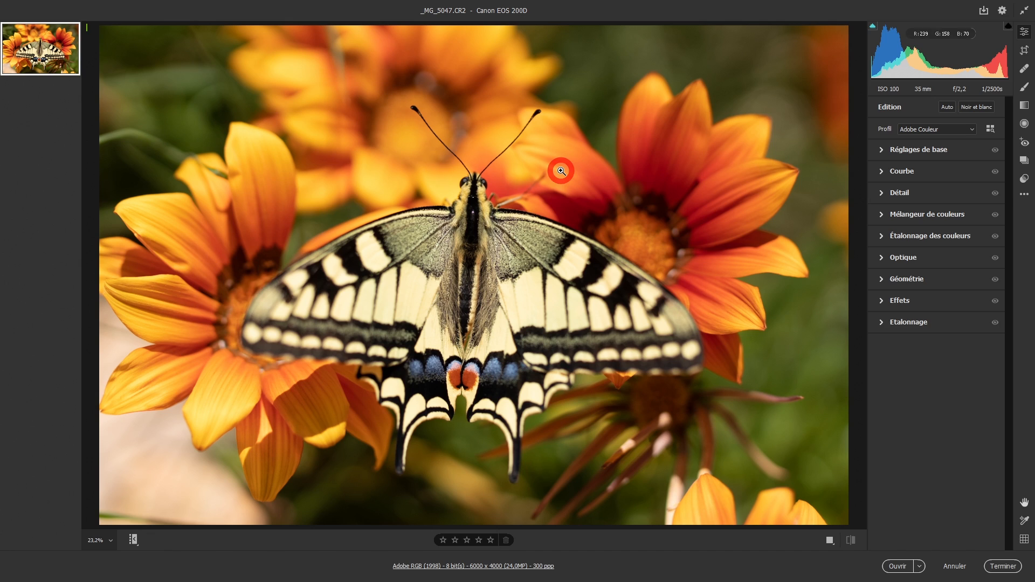
# Try the manual Optique Vignette correction at +71 and -100, and bring it back to neutral.
pyautogui.click(882, 303)
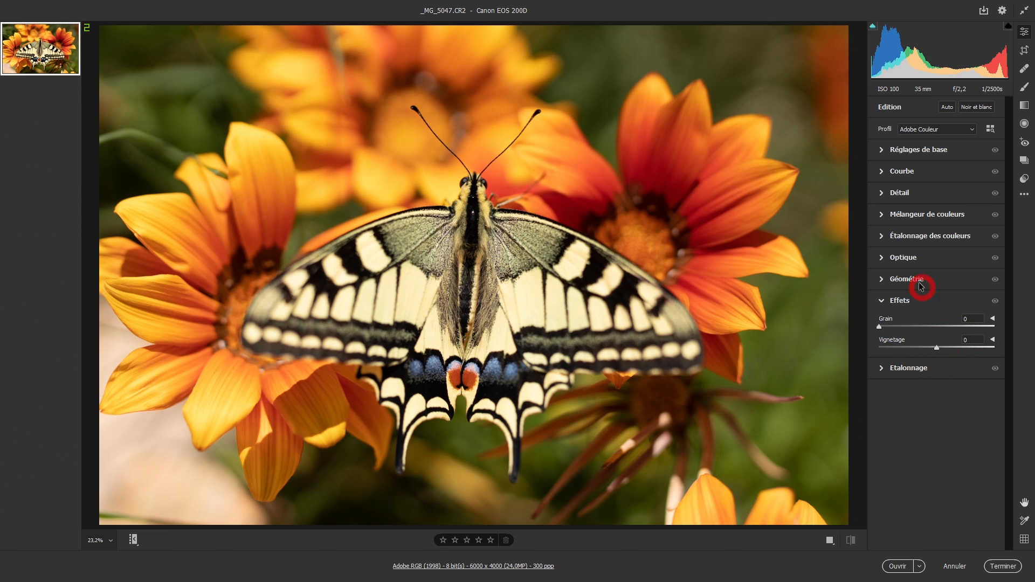
pyautogui.click(882, 258)
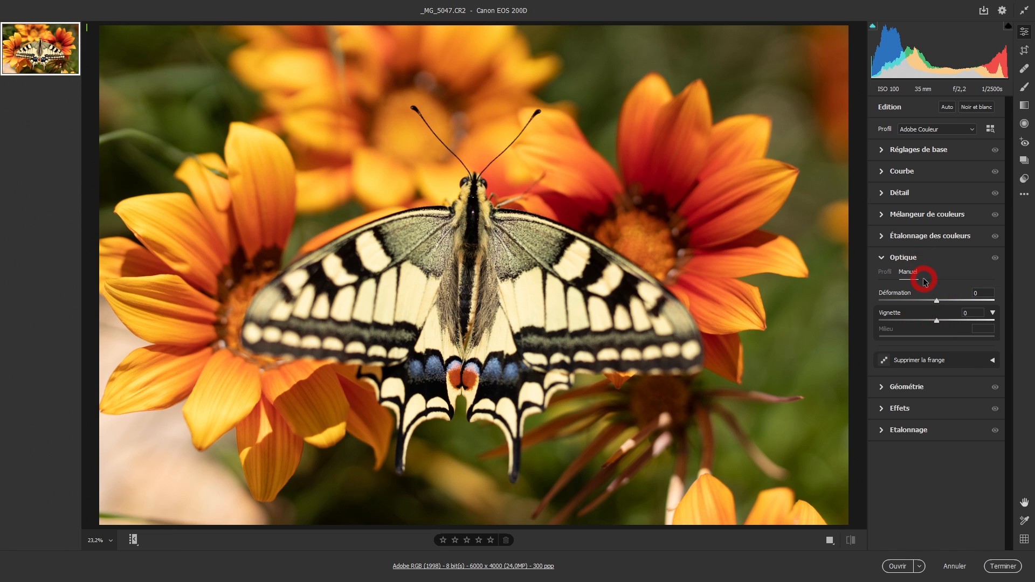
pyautogui.moveTo(937, 321); pyautogui.dragTo(982, 323)
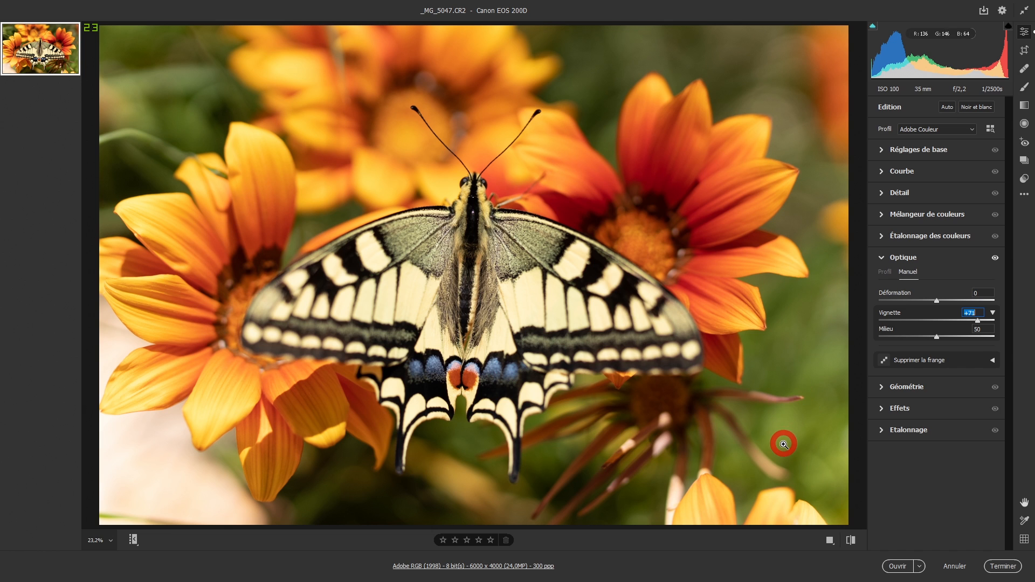
pyautogui.moveTo(973, 322); pyautogui.dragTo(872, 331)
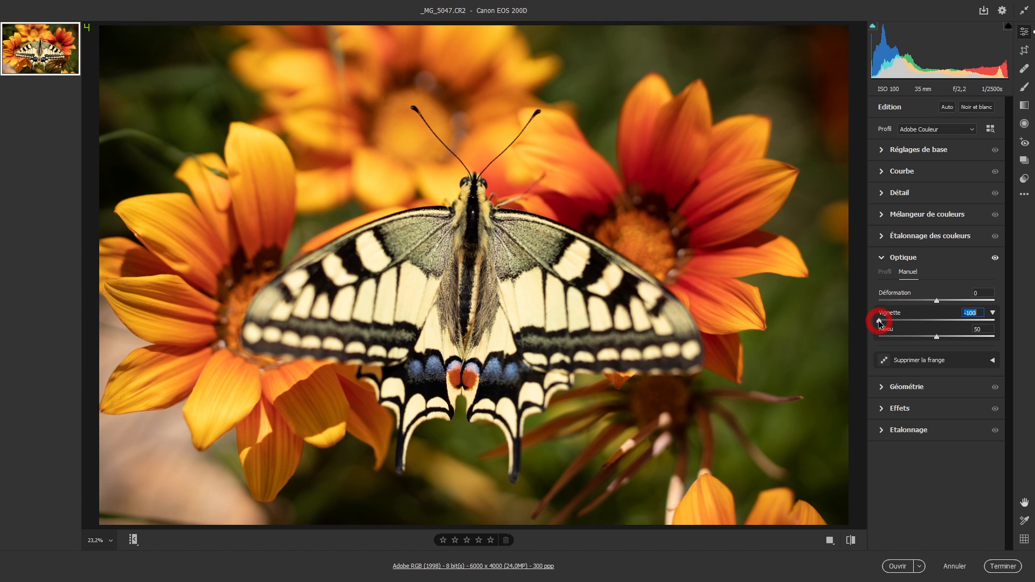
pyautogui.moveTo(880, 322); pyautogui.dragTo(936, 322)
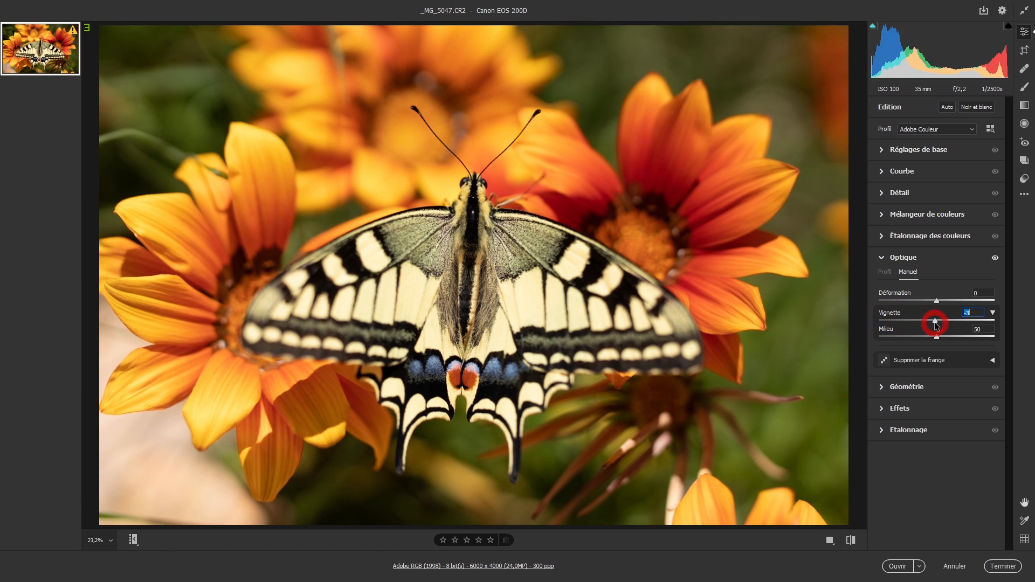
pyautogui.click(899, 258)
# Set the Effets Vignetage to -50 with its detailed options shown, keeping the Priorité des tons clairs style.
pyautogui.click(882, 301)
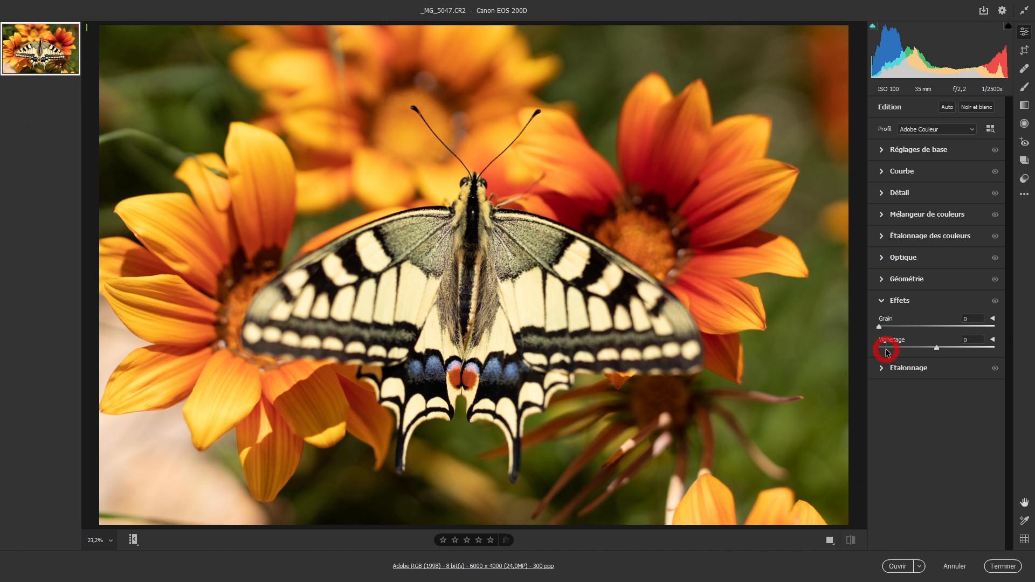
pyautogui.moveTo(936, 348)
pyautogui.mouseDown()
pyautogui.moveTo(993, 351)
pyautogui.moveTo(873, 351)
pyautogui.moveTo(937, 354)
pyautogui.mouseUp()
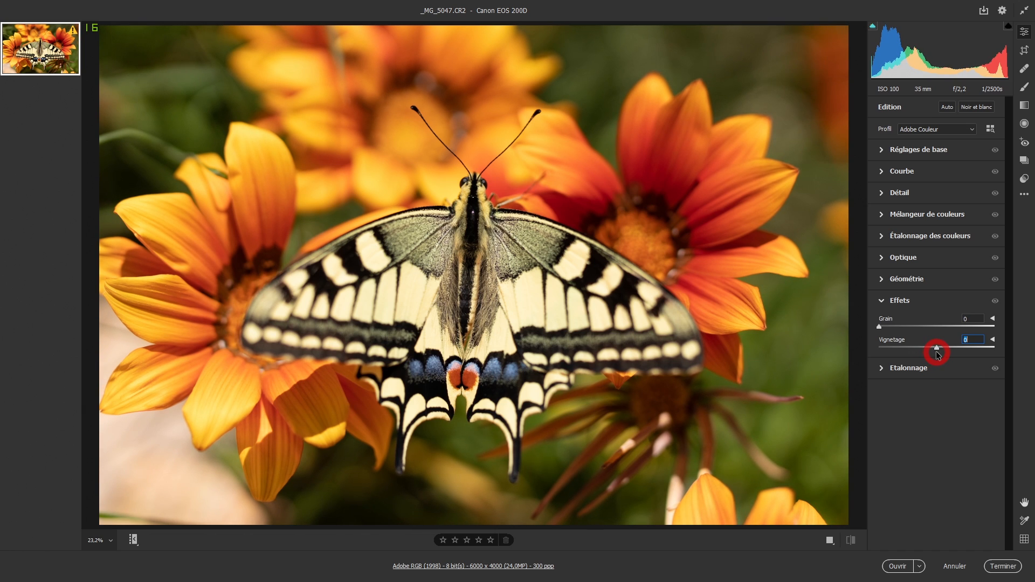
pyautogui.click(993, 341)
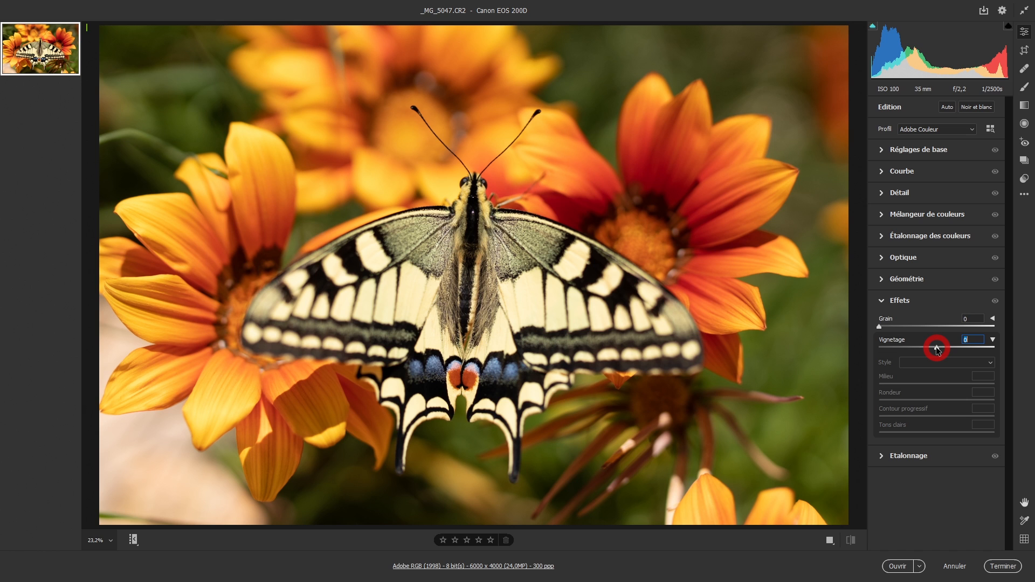
pyautogui.moveTo(937, 350); pyautogui.dragTo(879, 347)
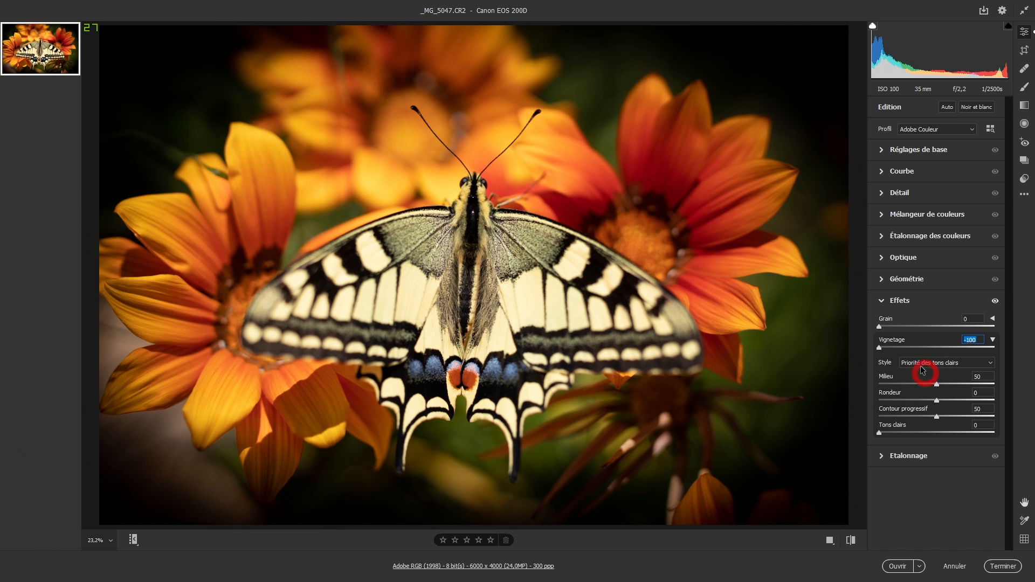
pyautogui.moveTo(881, 348); pyautogui.dragTo(910, 352)
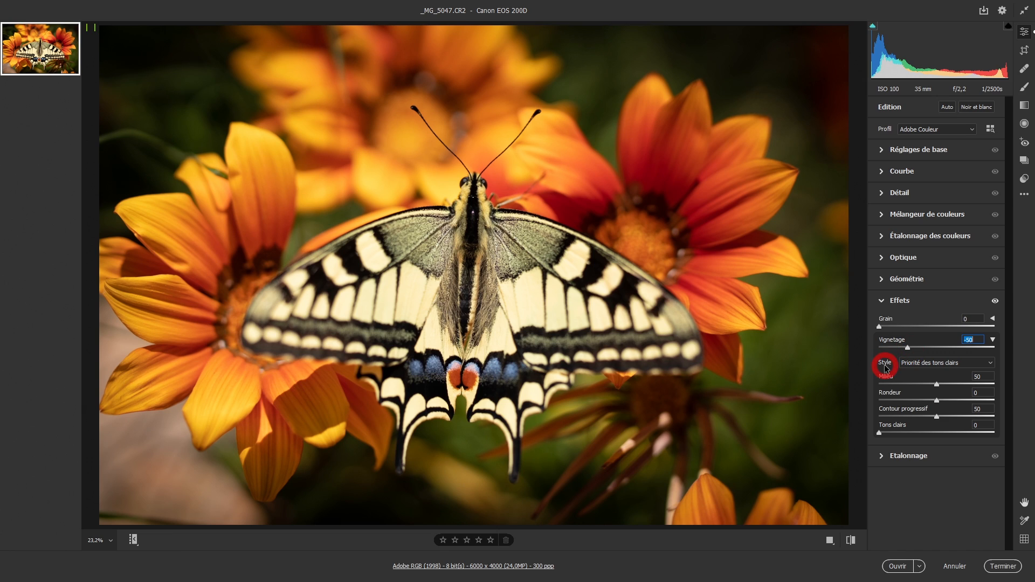
pyautogui.click(992, 364)
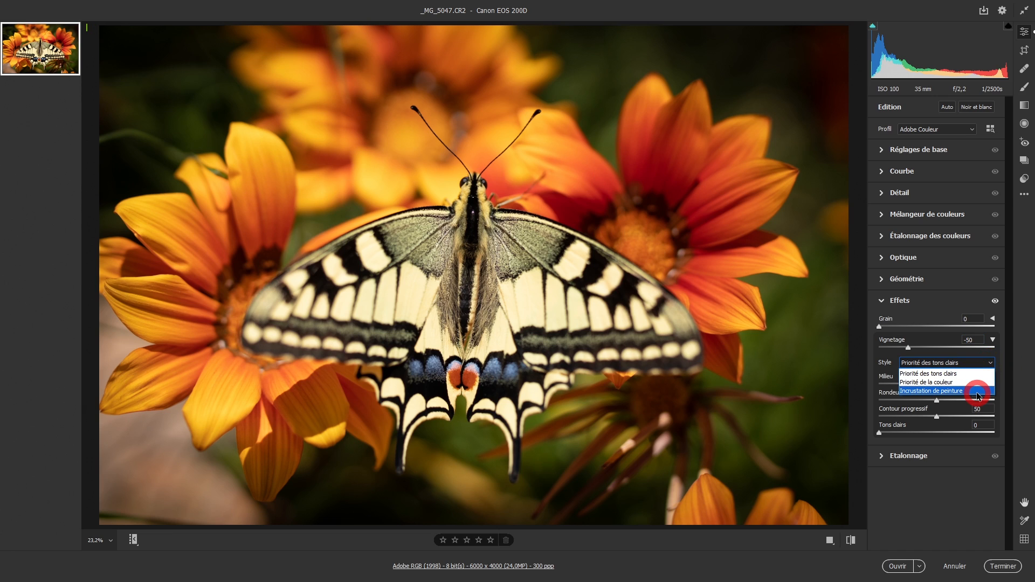
pyautogui.click(967, 367)
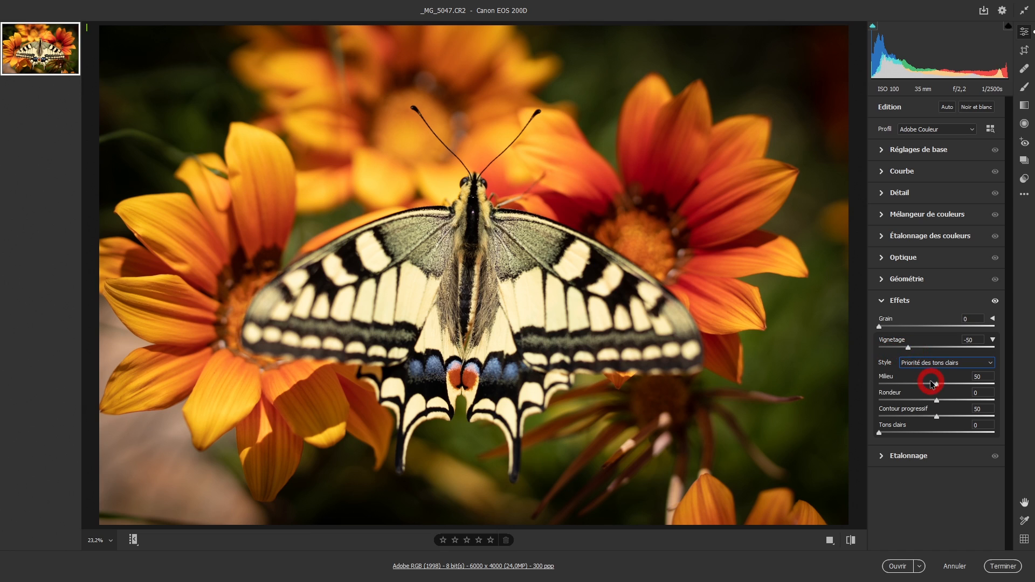
# Try the vignette's Milieu at 100 and return it to 50.
pyautogui.click(965, 378)
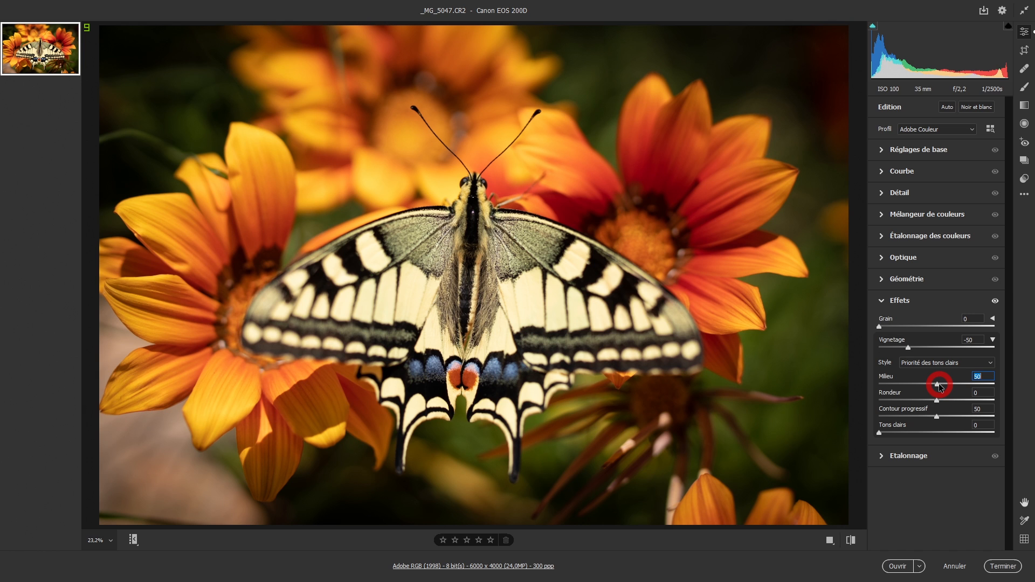
pyautogui.moveTo(938, 385); pyautogui.dragTo(998, 396)
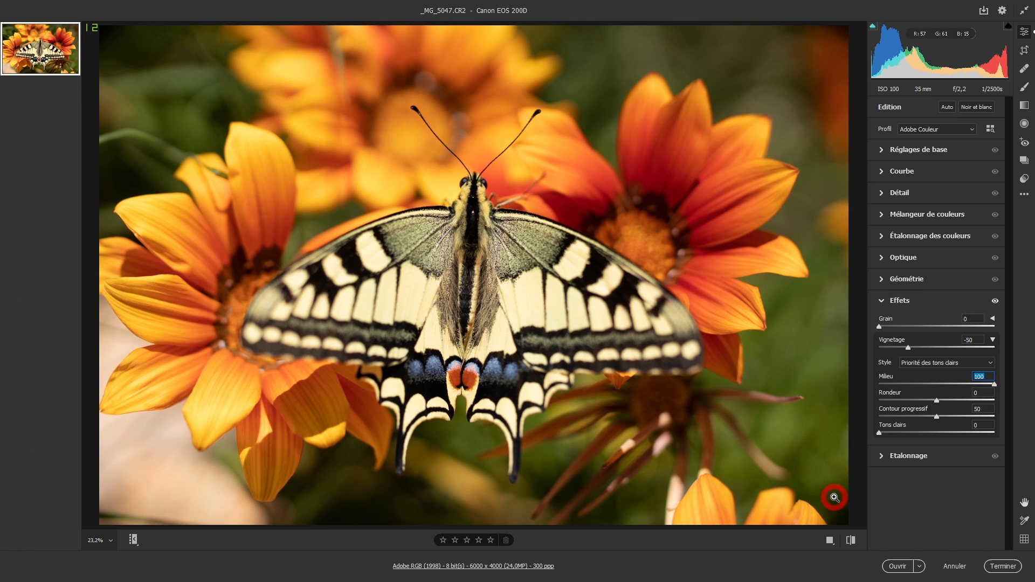
pyautogui.click(939, 384)
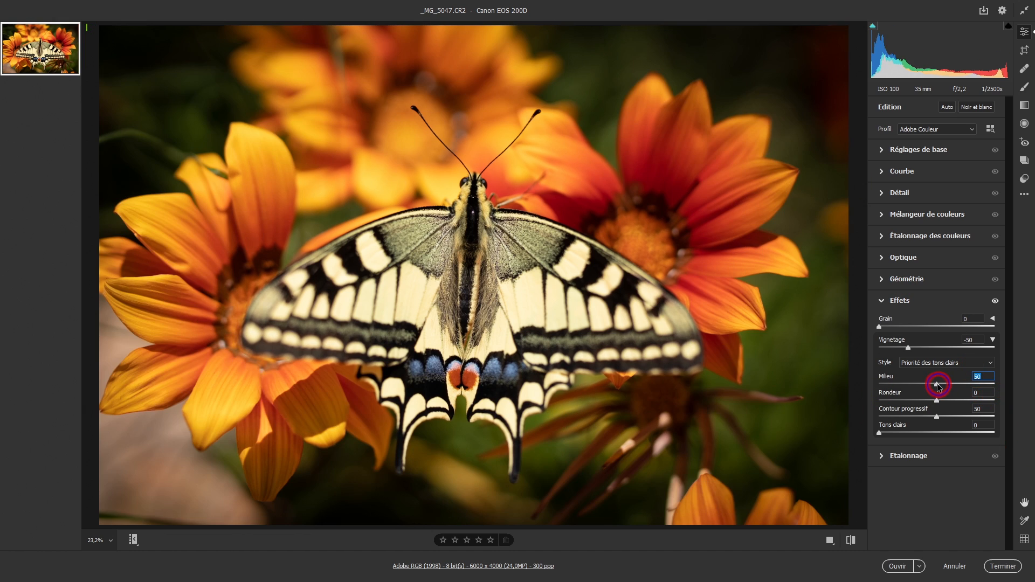
pyautogui.moveTo(938, 385)
pyautogui.mouseDown()
pyautogui.moveTo(838, 387)
pyautogui.moveTo(936, 389)
pyautogui.mouseUp()
# Set the vignette's Contour progressif to 0, leaving Rondeur at 0.
pyautogui.moveTo(937, 402)
pyautogui.mouseDown()
pyautogui.moveTo(872, 407)
pyautogui.moveTo(1013, 412)
pyautogui.moveTo(940, 407)
pyautogui.mouseUp()
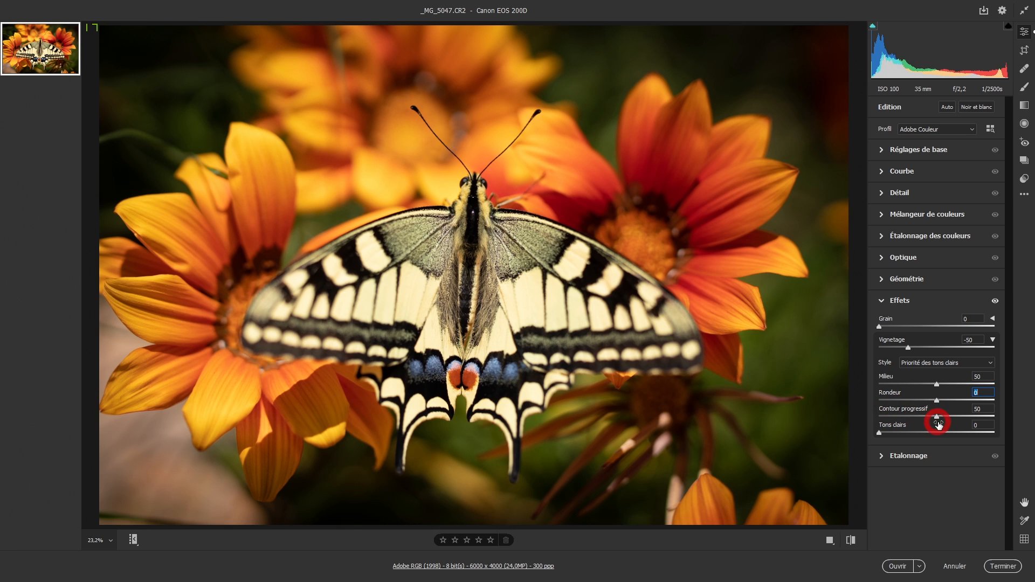
pyautogui.moveTo(937, 421); pyautogui.dragTo(878, 419)
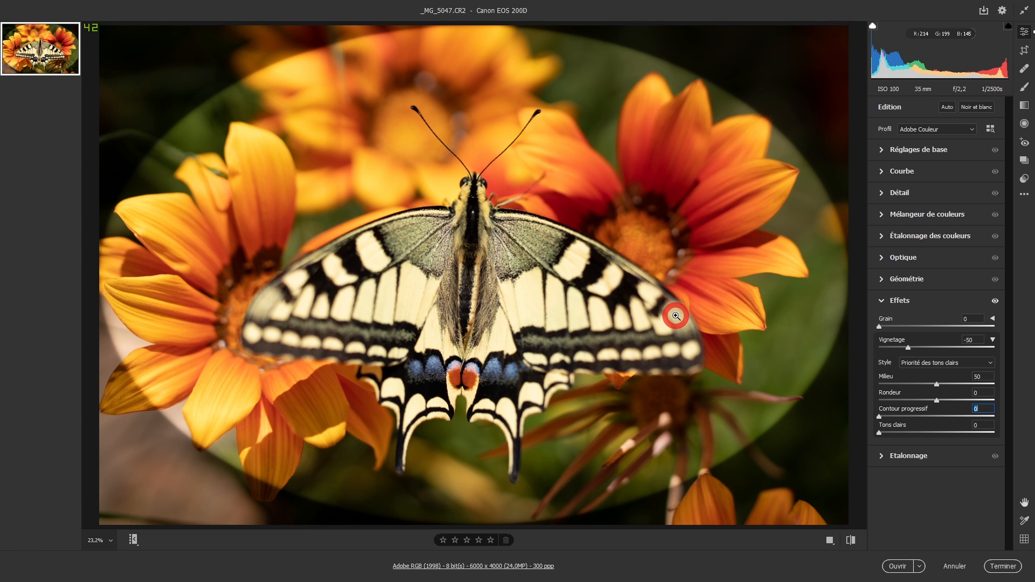
# Try a 1 x 1 crop format on the photo and restore the Telle quelle format.
pyautogui.click(1025, 51)
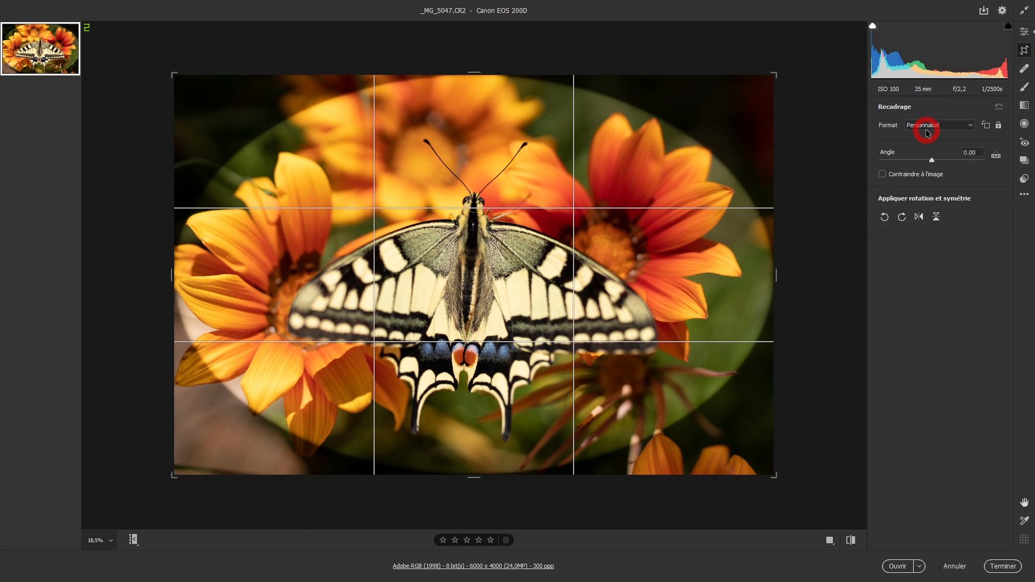
pyautogui.click(926, 129)
pyautogui.click(923, 168)
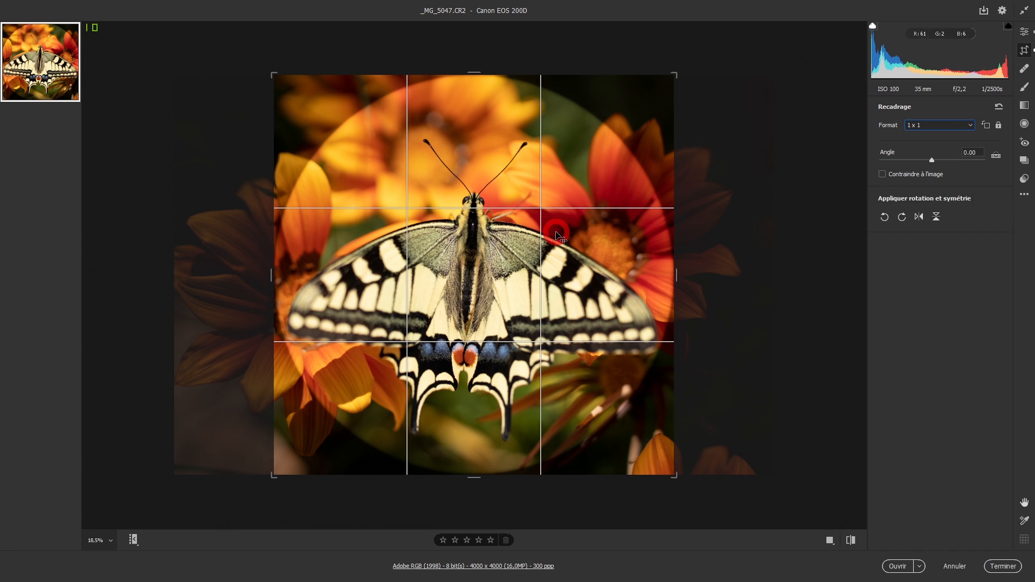
pyautogui.click(965, 131)
pyautogui.click(936, 134)
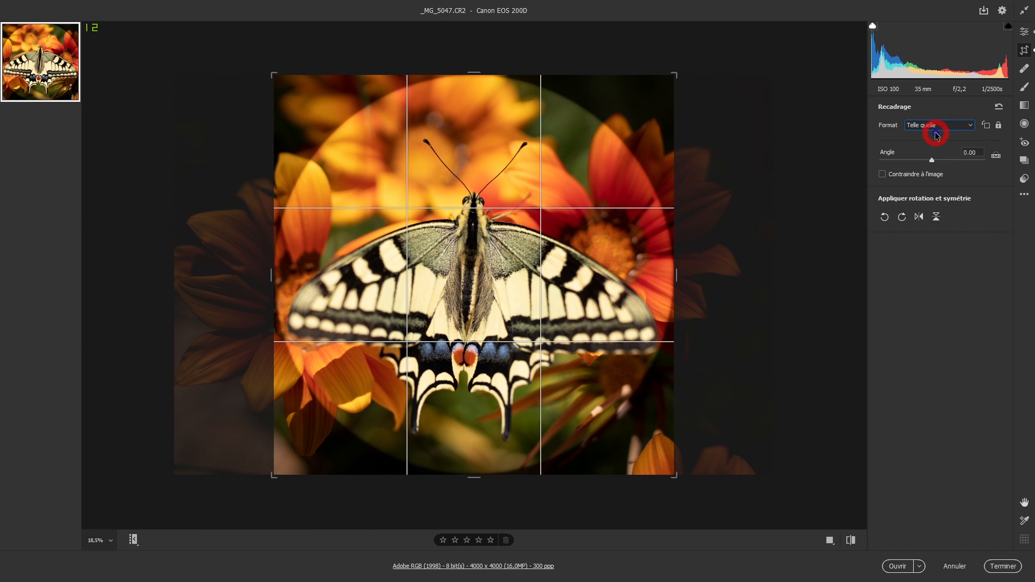
pyautogui.click(1025, 32)
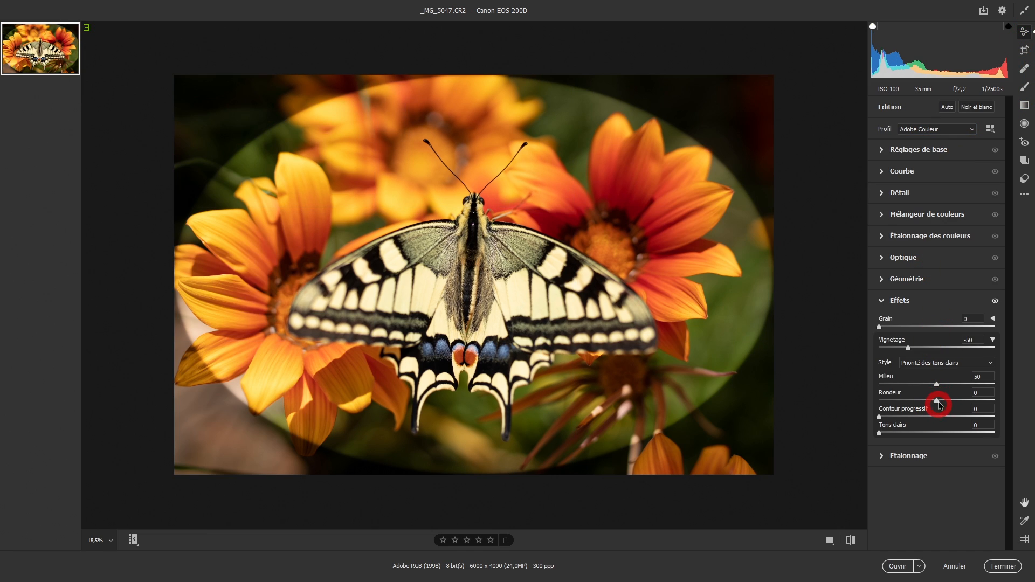
# Try the vignette's Rondeur at -79, set it to +100, and set Milieu to 0.
pyautogui.moveTo(938, 401); pyautogui.dragTo(891, 402)
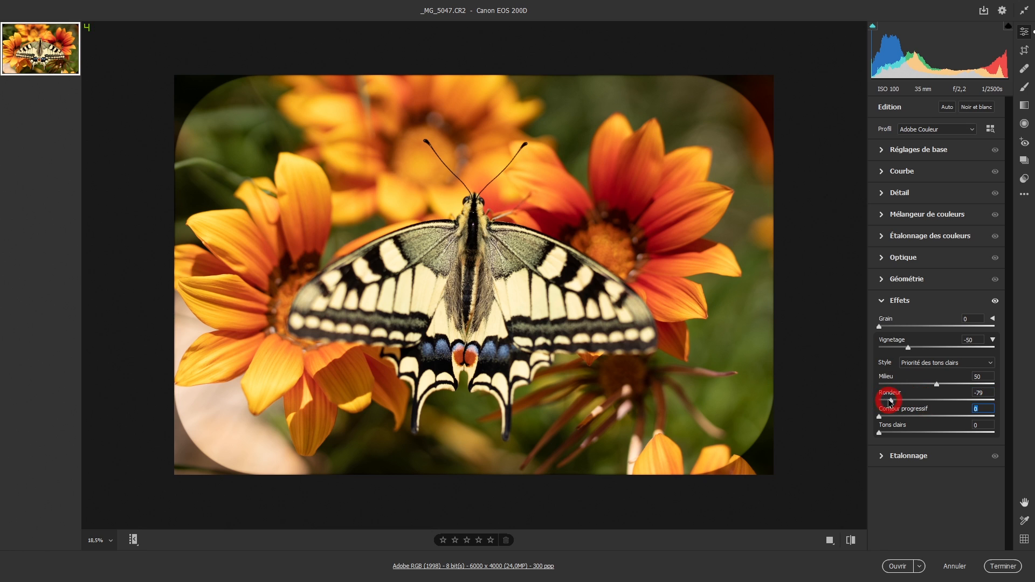
pyautogui.moveTo(891, 402); pyautogui.dragTo(1015, 399)
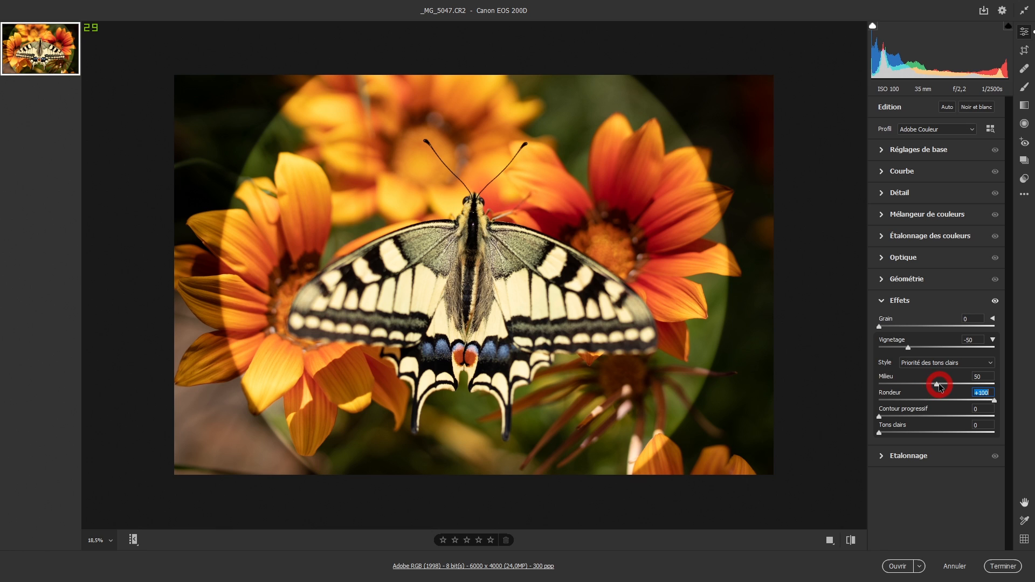
pyautogui.moveTo(939, 386); pyautogui.dragTo(874, 393)
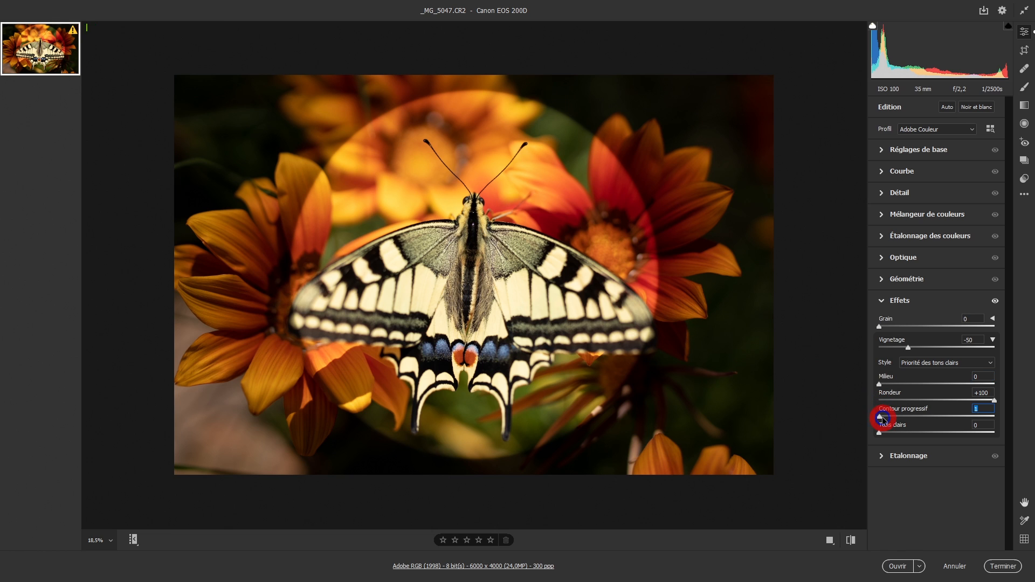
# Set the vignette's Contour progressif to 100 and its Tons clairs to 100.
pyautogui.moveTo(882, 419); pyautogui.dragTo(919, 420)
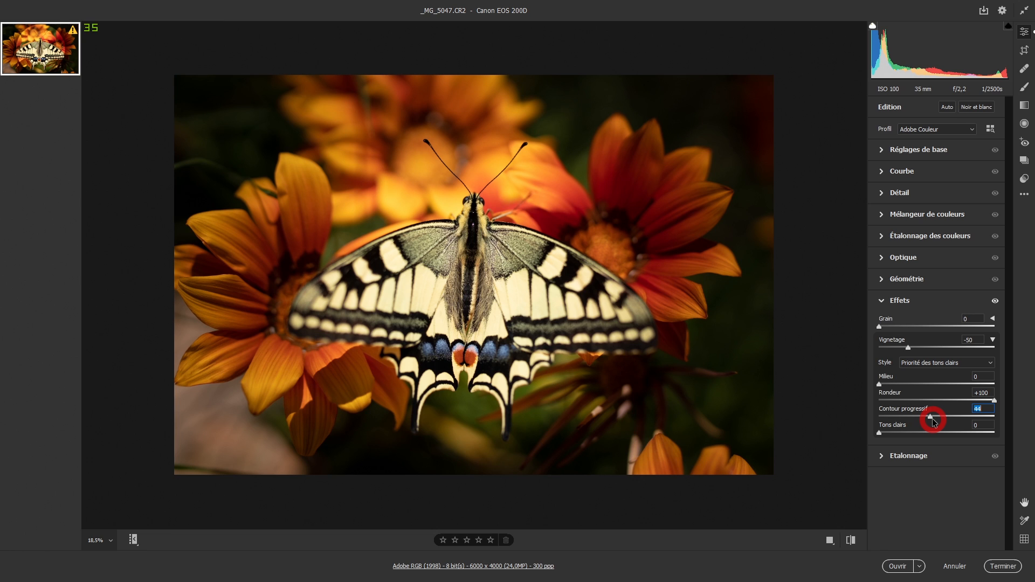
pyautogui.moveTo(935, 421); pyautogui.dragTo(1014, 426)
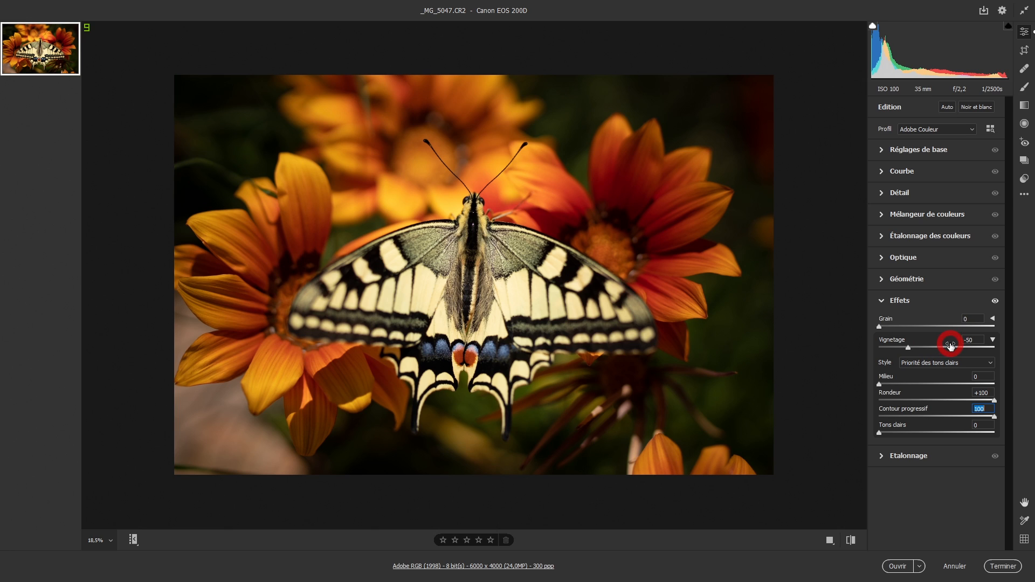
pyautogui.click(969, 368)
pyautogui.click(969, 368)
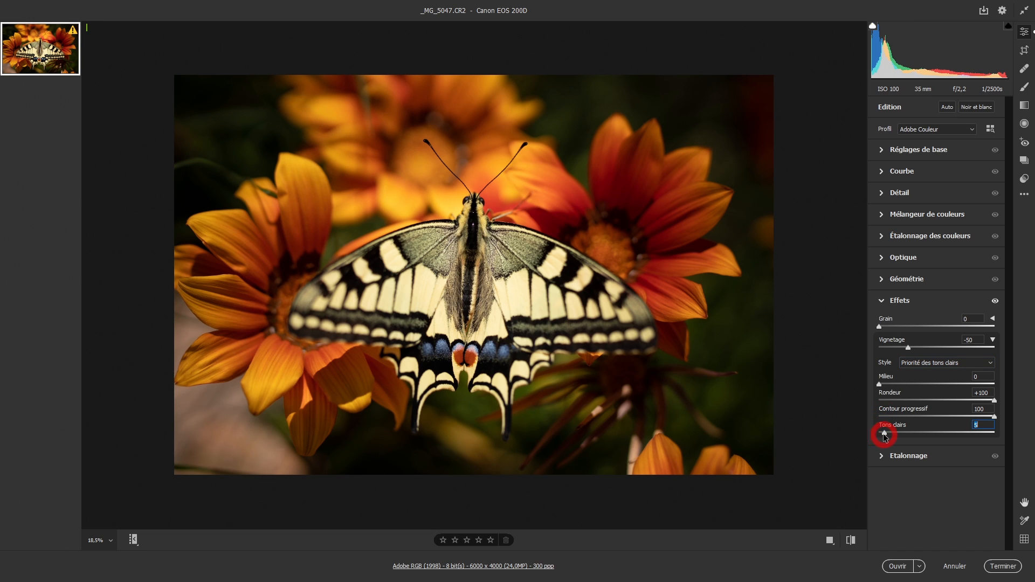
pyautogui.moveTo(888, 437); pyautogui.dragTo(1028, 430)
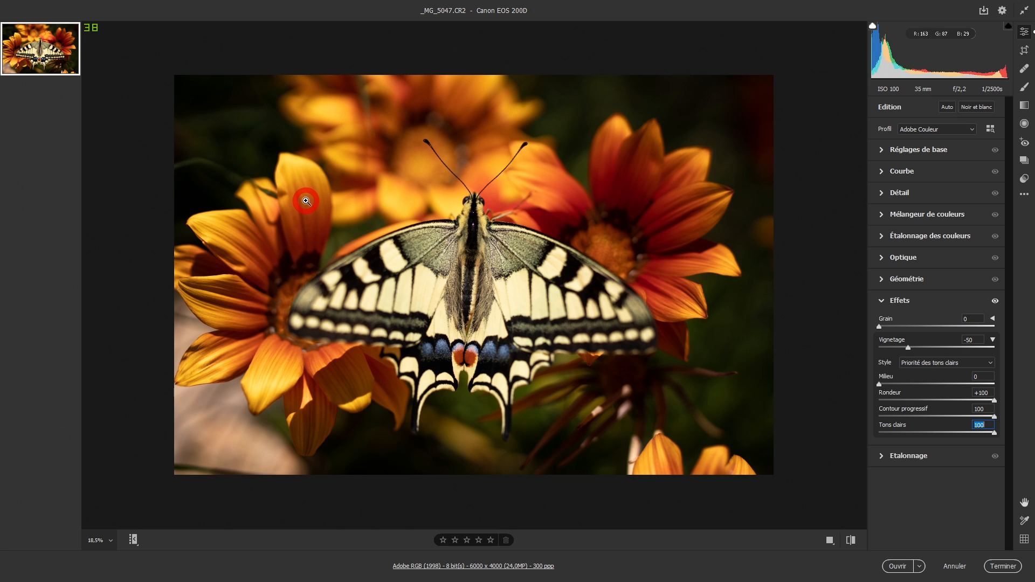
# Change the vignette style to Priorité de la couleur.
pyautogui.click(913, 365)
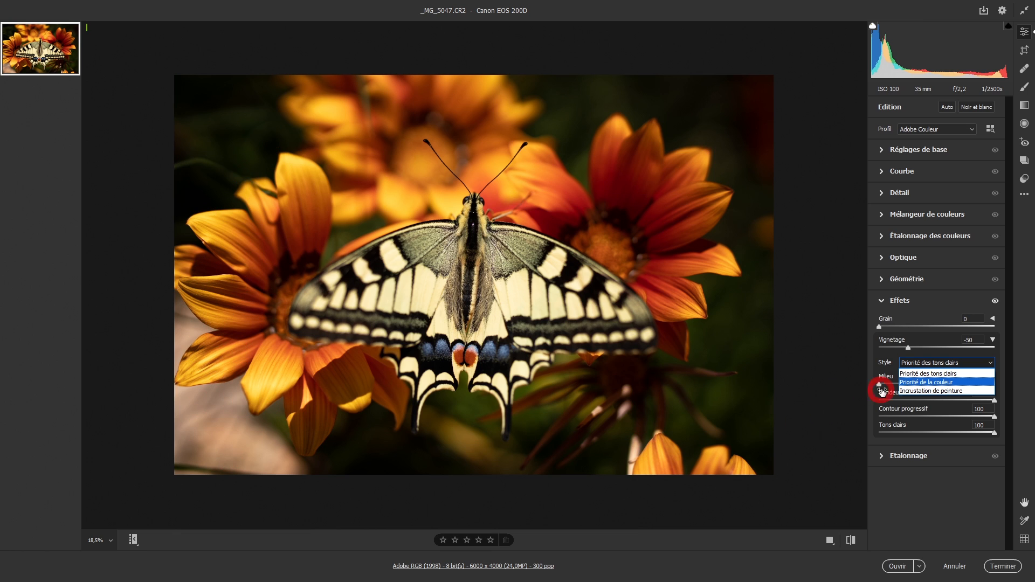
pyautogui.click(920, 383)
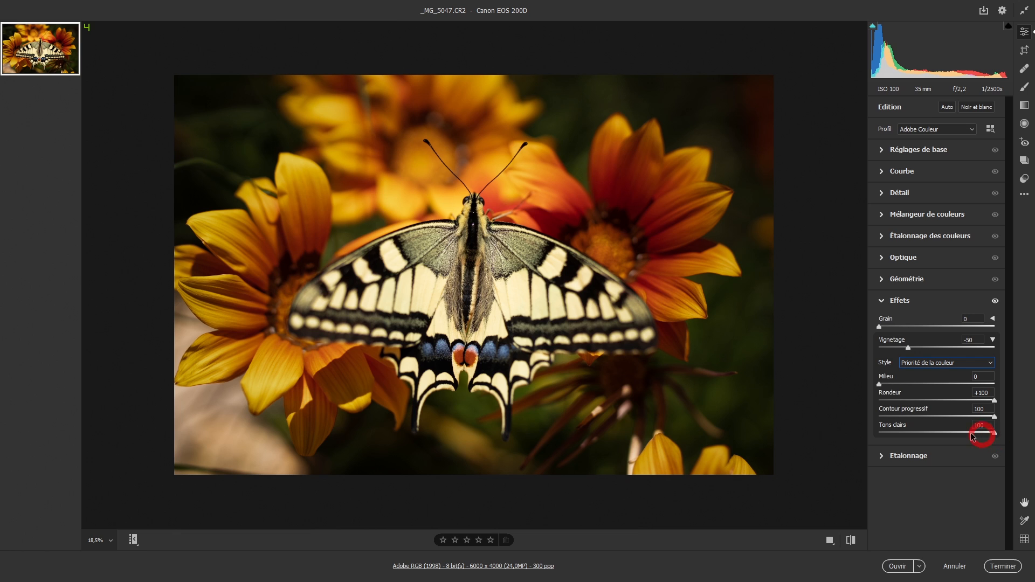
# Set the vignette's Tons clairs to 42, try the Priorité des tons clairs style, and restore Priorité de la couleur.
pyautogui.moveTo(995, 433); pyautogui.dragTo(920, 384)
pyautogui.click(922, 365)
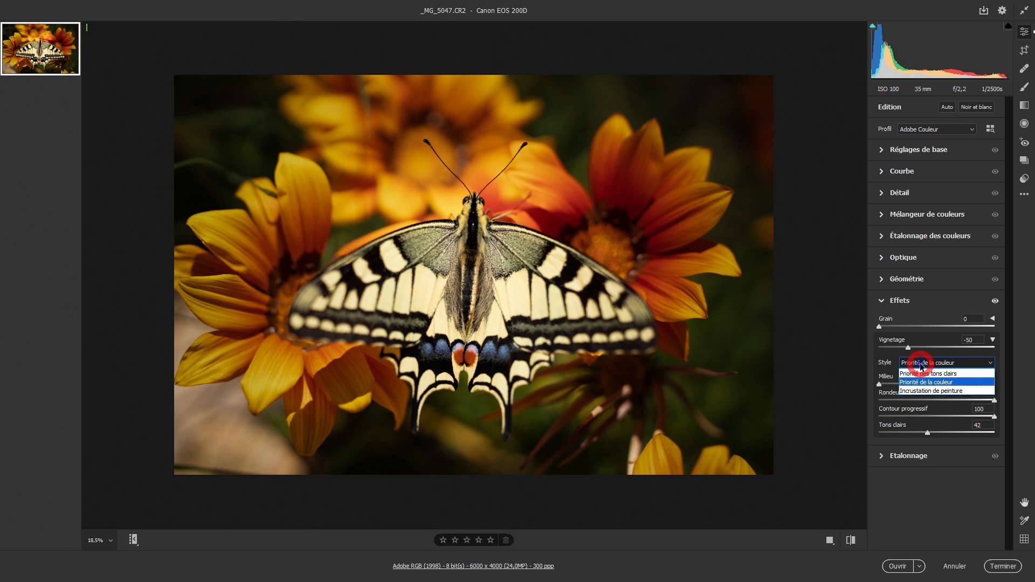
pyautogui.click(915, 374)
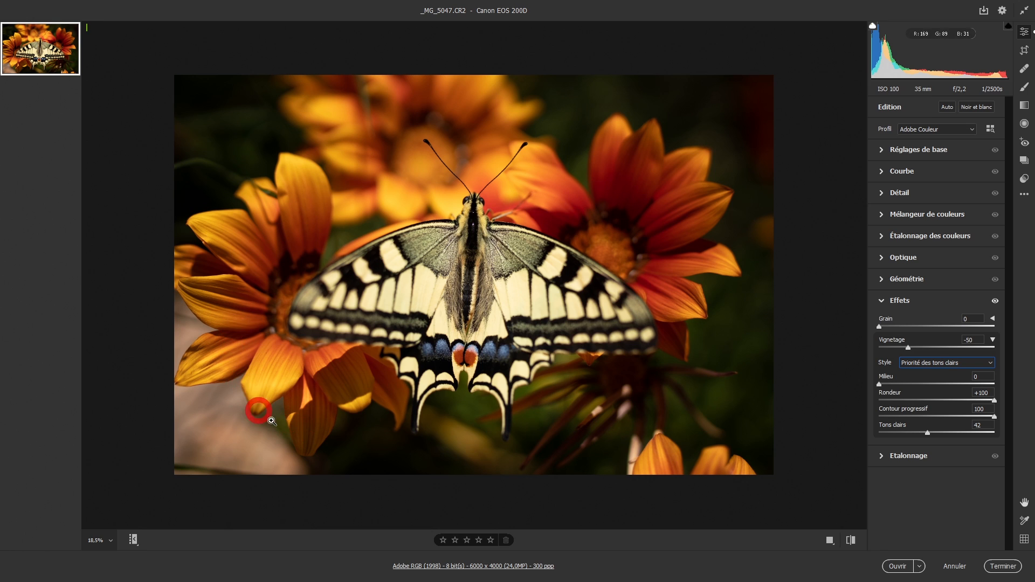
pyautogui.click(917, 363)
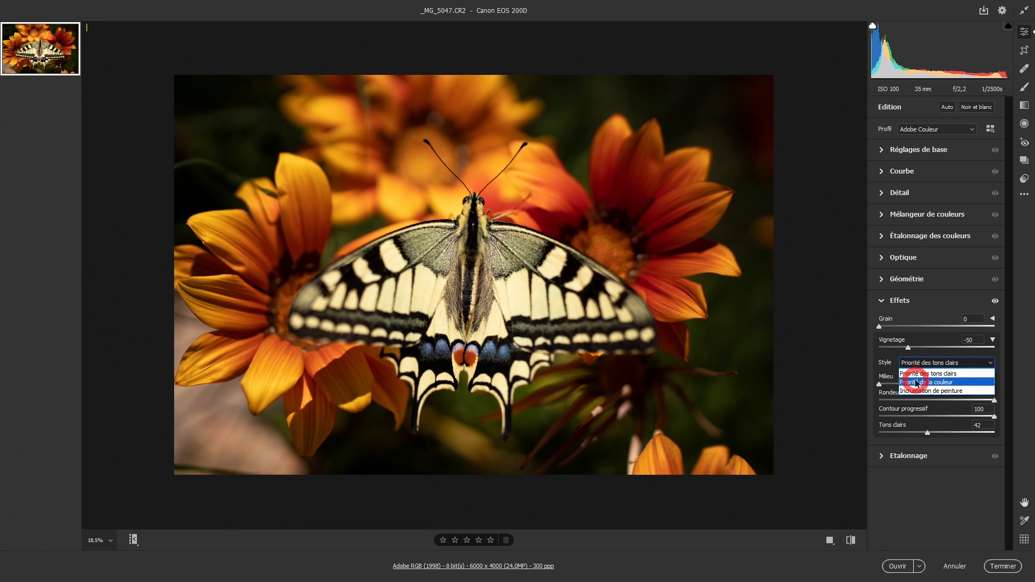
pyautogui.click(917, 383)
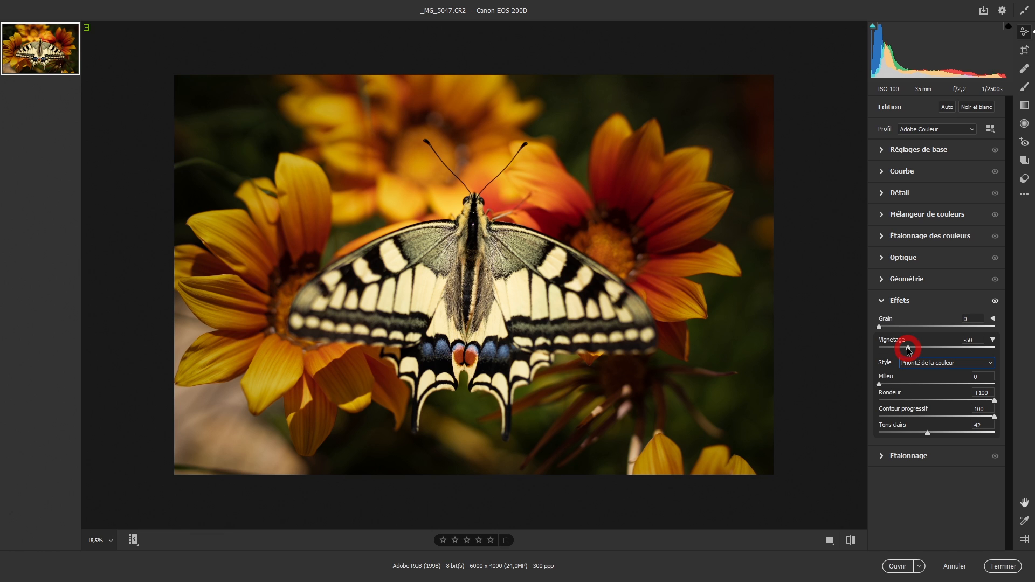
# Try the vignette at +34, change its style to Incrustation de peinture, and set the amount to -82.
pyautogui.moveTo(909, 350); pyautogui.dragTo(956, 352)
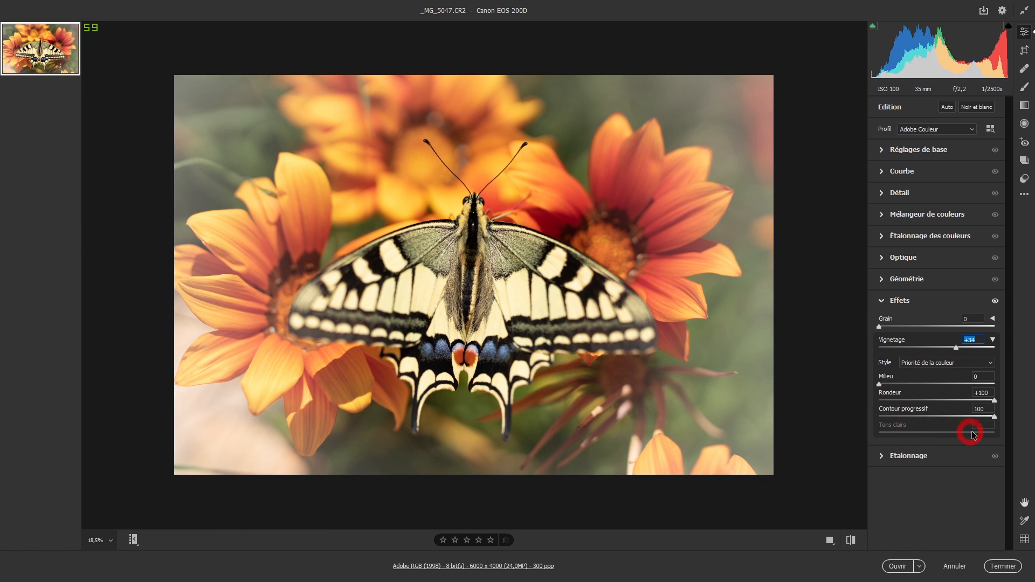
pyautogui.click(907, 366)
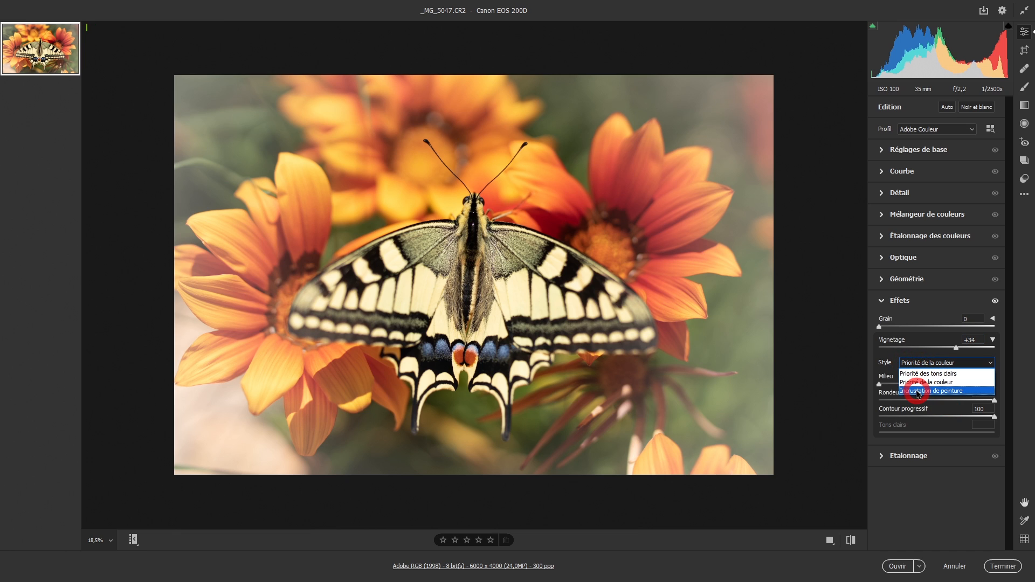
pyautogui.click(918, 392)
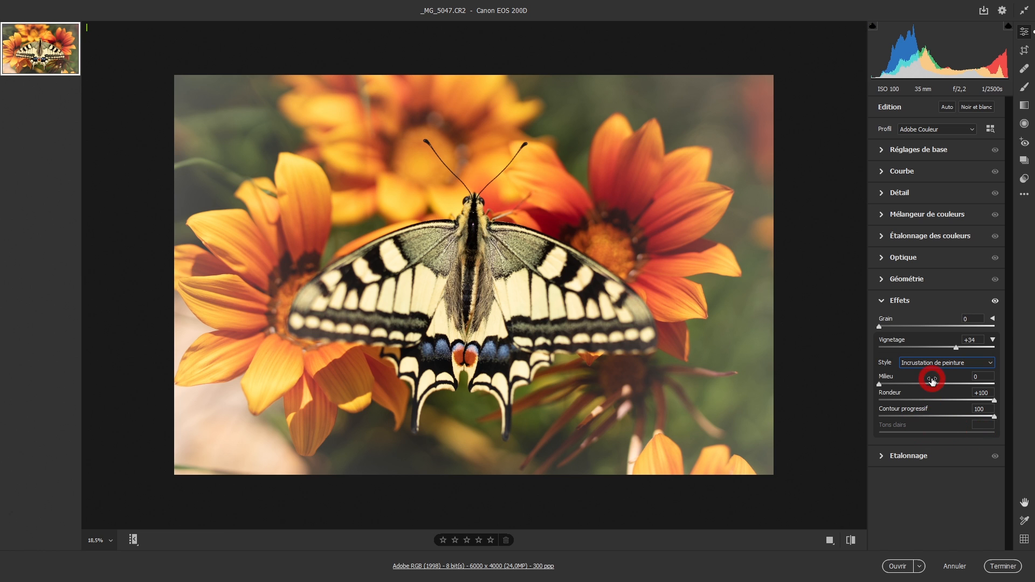
pyautogui.moveTo(958, 349); pyautogui.dragTo(890, 347)
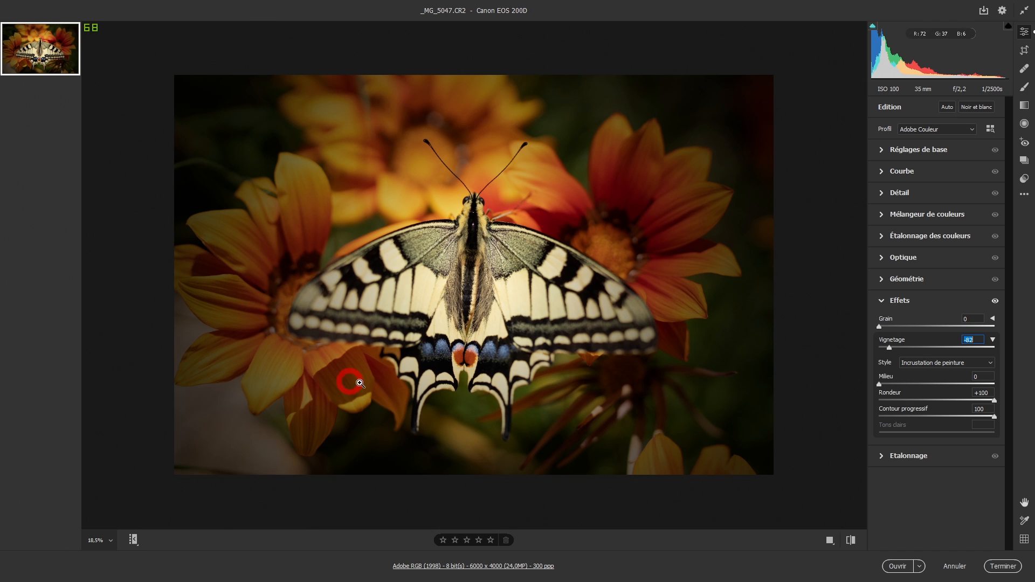
# Compare the Priorité des tons clairs and Priorité de la couleur styles on the strong dark vignette.
pyautogui.click(931, 364)
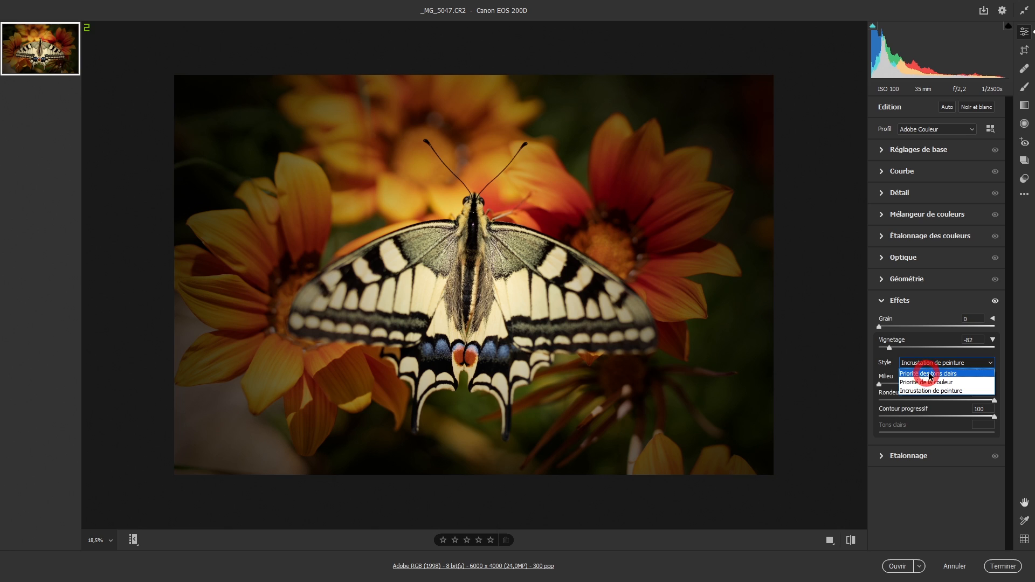
pyautogui.click(974, 375)
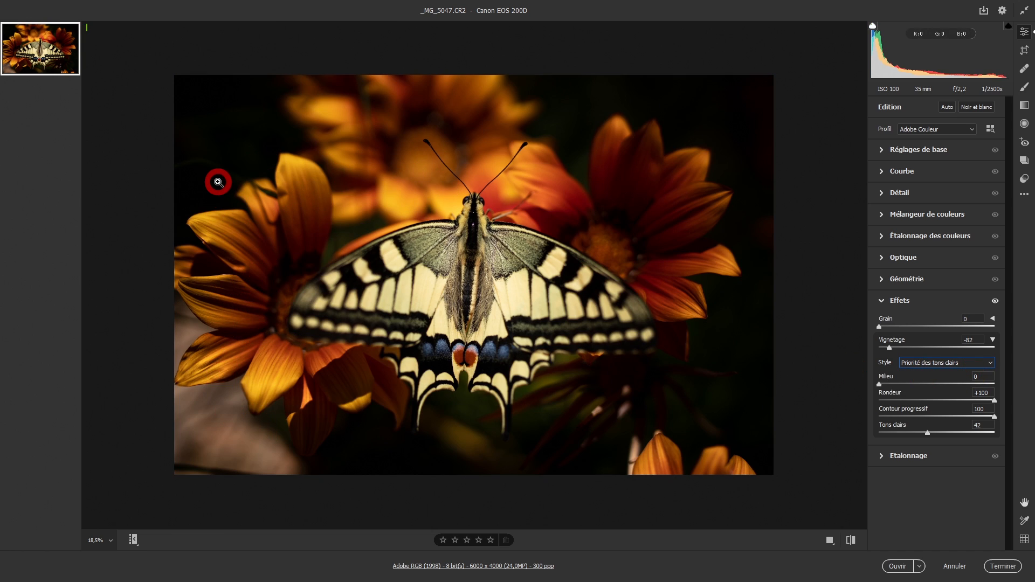
pyautogui.click(943, 369)
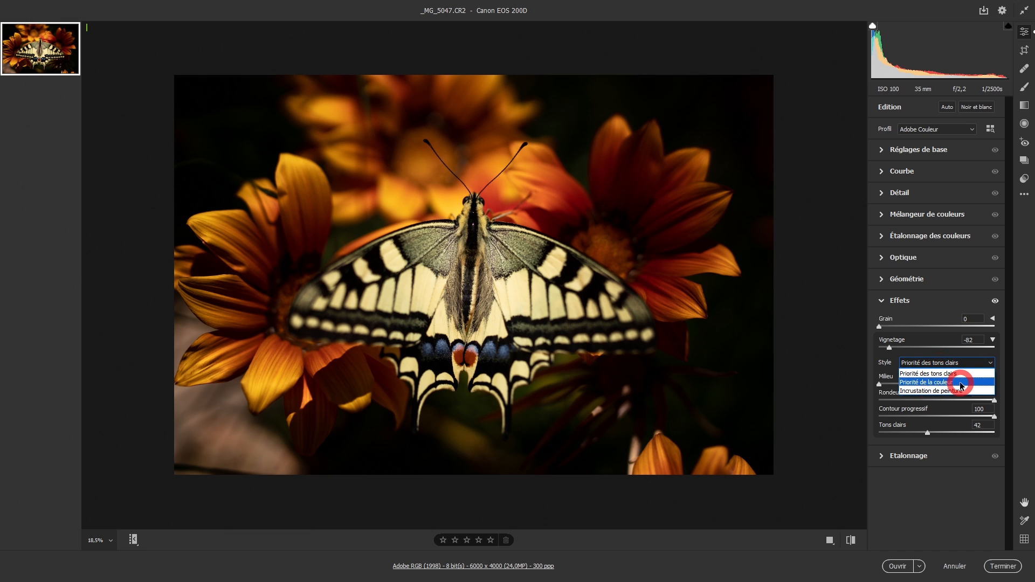
pyautogui.click(960, 383)
pyautogui.click(923, 364)
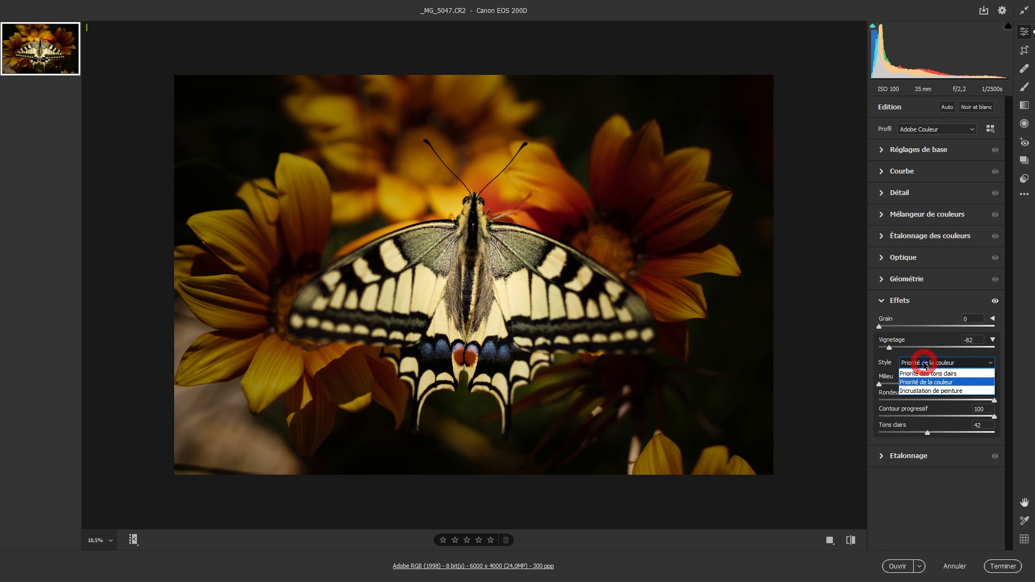
pyautogui.click(924, 363)
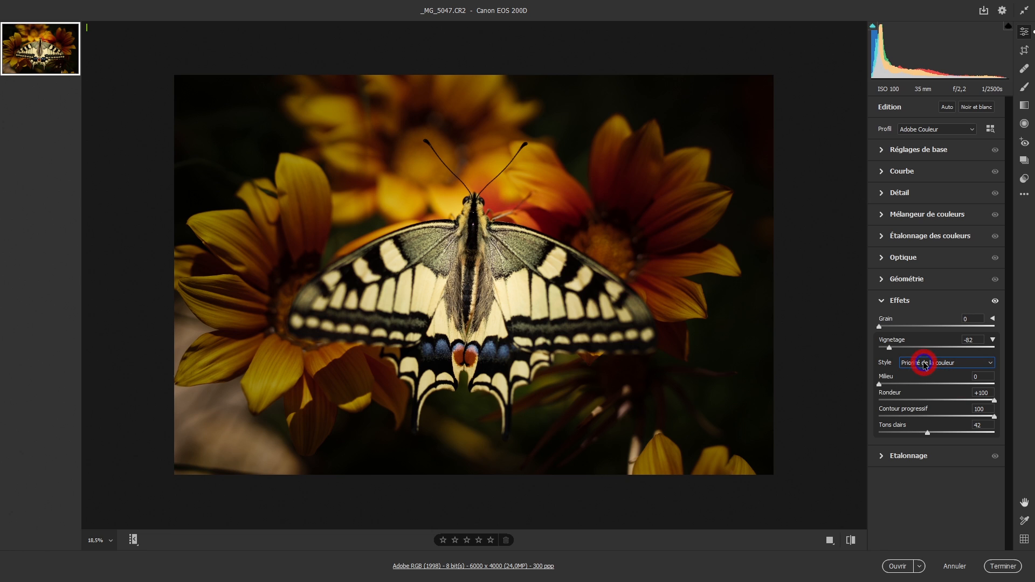
# Reset the vignette amount to 0, hide its detailed options, and show the detailed Grain options.
pyautogui.moveTo(941, 349); pyautogui.dragTo(937, 350)
pyautogui.click(880, 321)
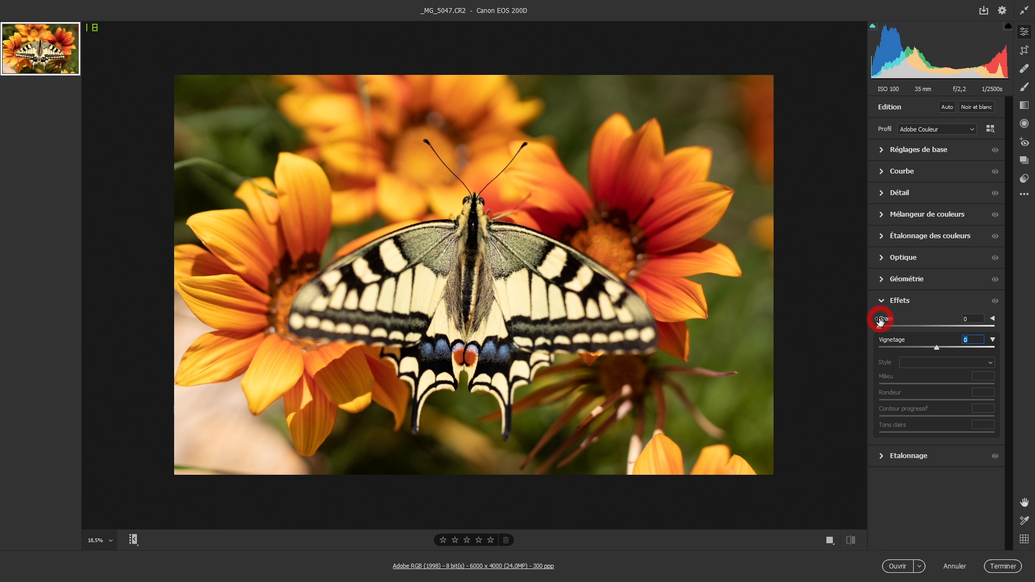
pyautogui.click(993, 340)
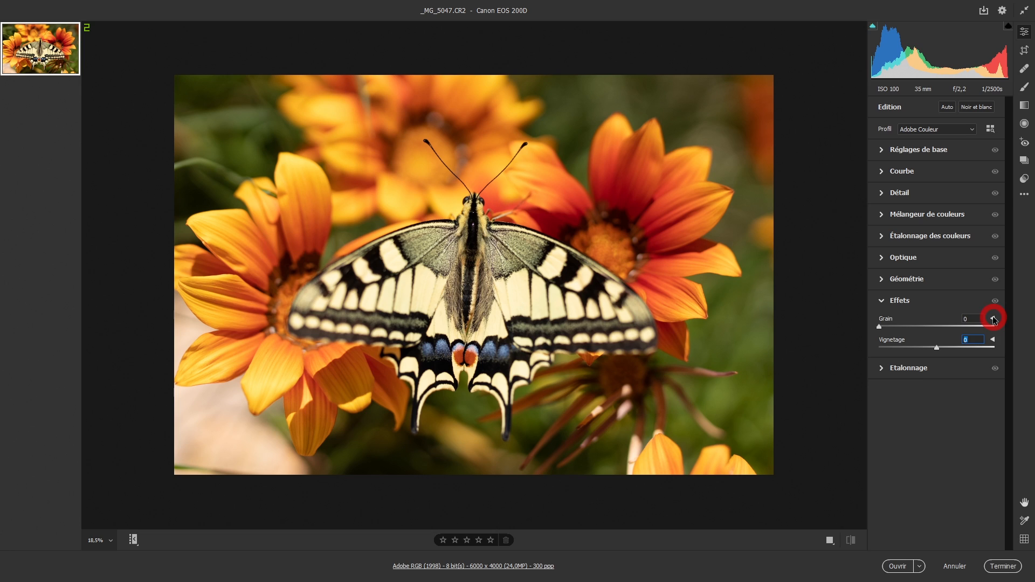
pyautogui.click(993, 320)
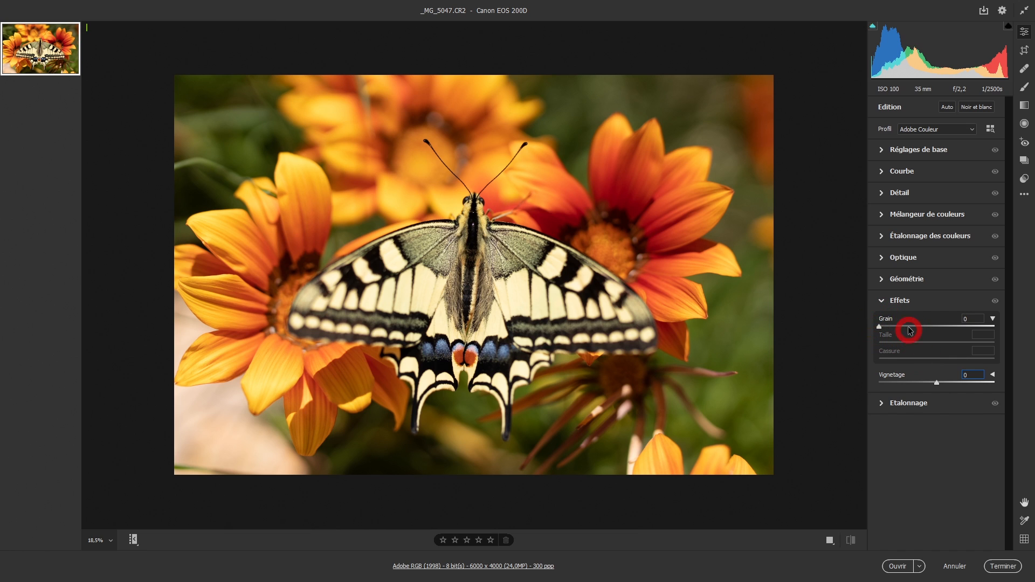
# Try the film grain on the flower at 100% zoom with Grain 100, Taille 100 and Cassure 0.
pyautogui.click(575, 203)
pyautogui.click(575, 202)
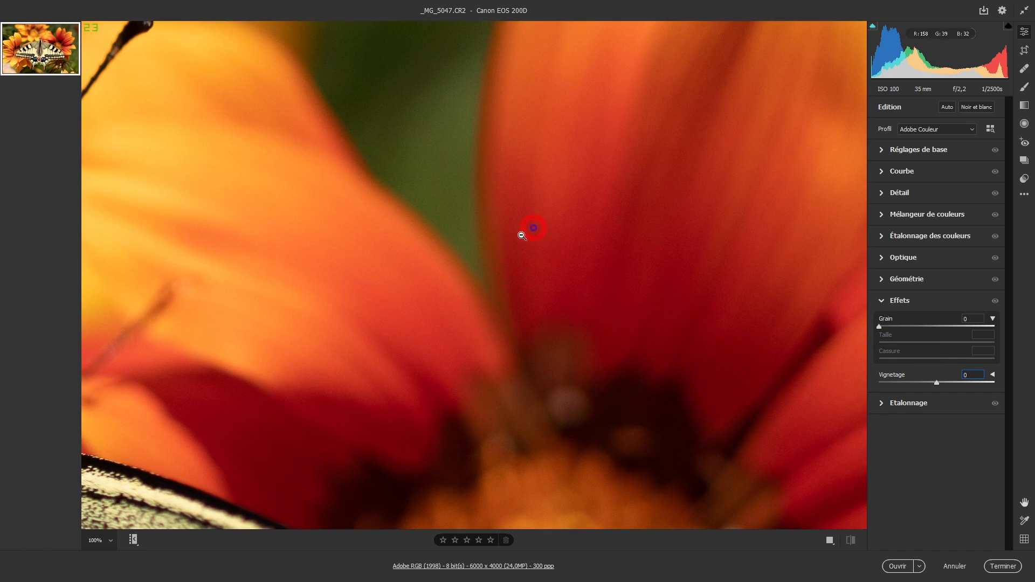
pyautogui.moveTo(880, 326); pyautogui.dragTo(1030, 329)
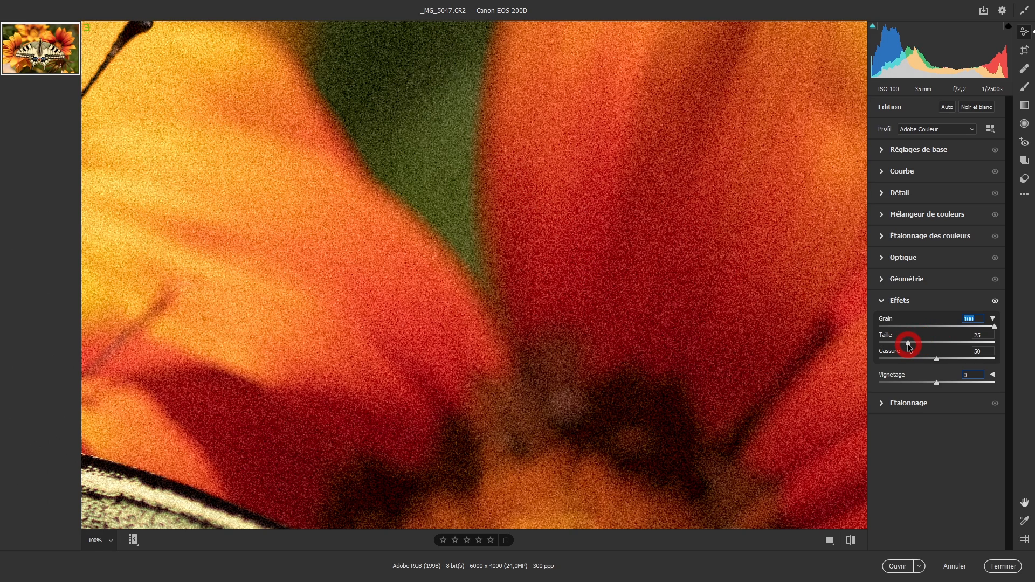
pyautogui.moveTo(909, 347); pyautogui.dragTo(1026, 347)
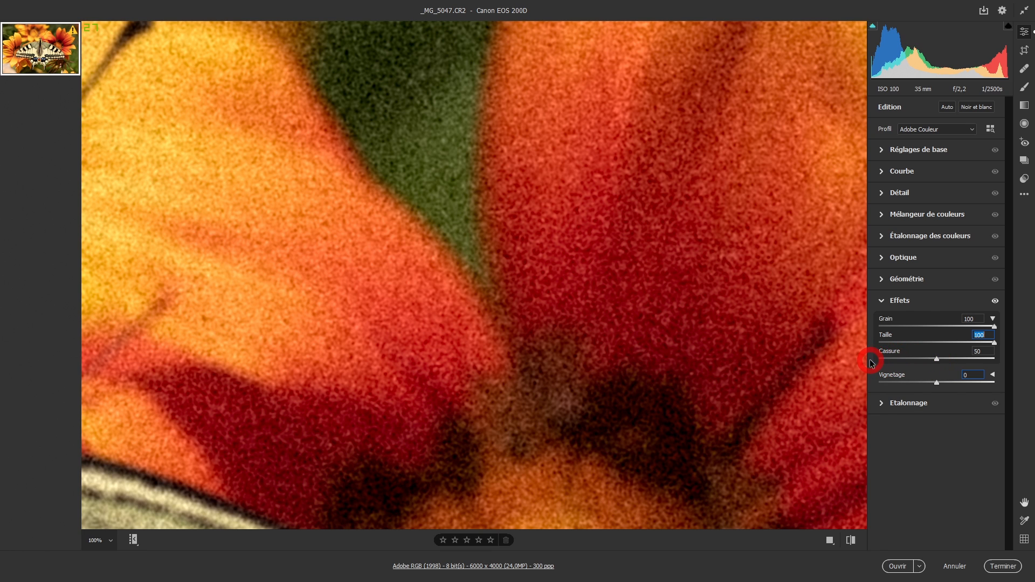
pyautogui.moveTo(937, 358); pyautogui.dragTo(885, 358)
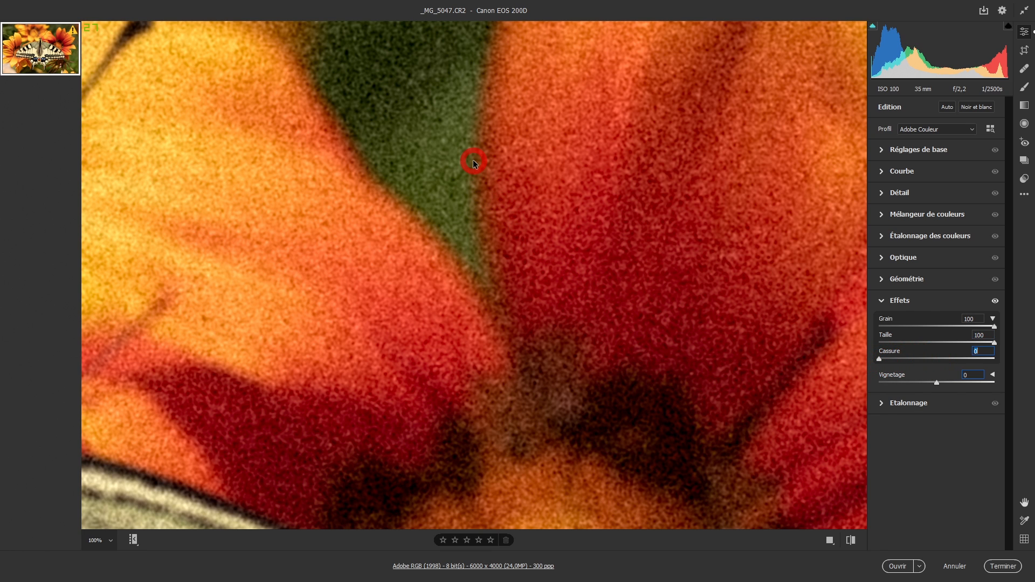
# Try softer grain with Taille 58, Cassure 54 and Grain 66, and reset Grain to 0.
pyautogui.click(940, 344)
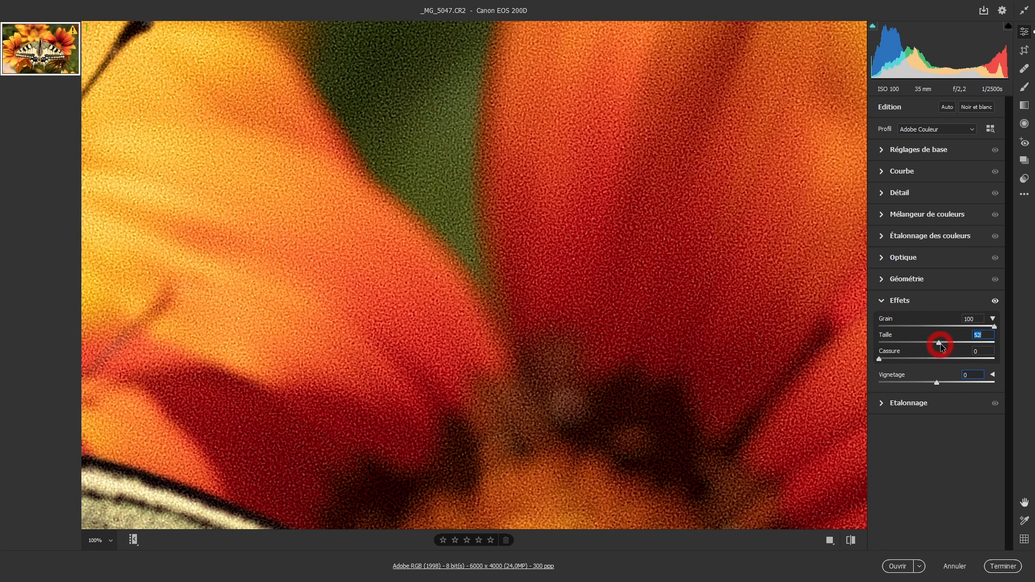
pyautogui.moveTo(955, 344); pyautogui.dragTo(948, 342)
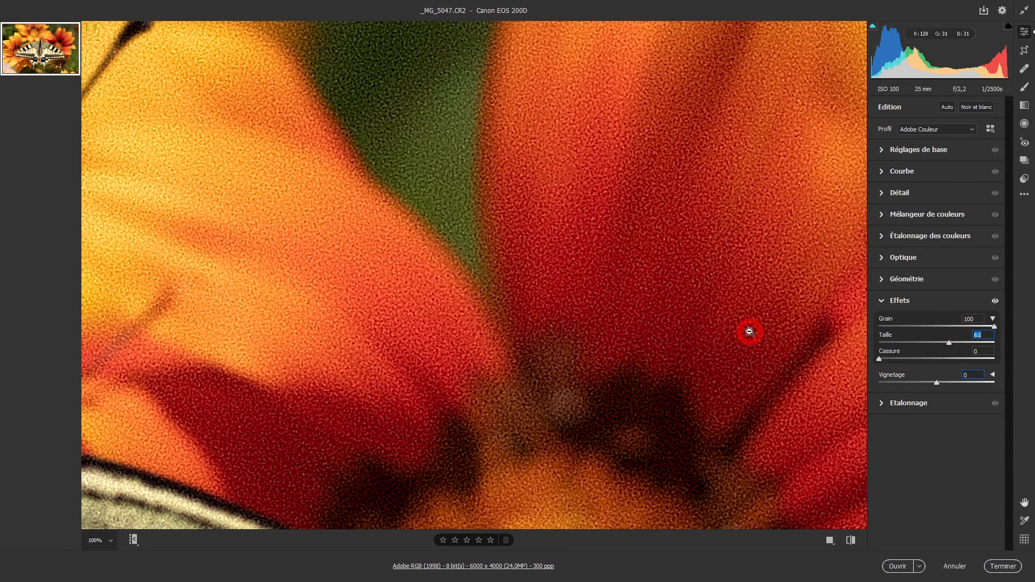
pyautogui.moveTo(882, 360); pyautogui.dragTo(941, 360)
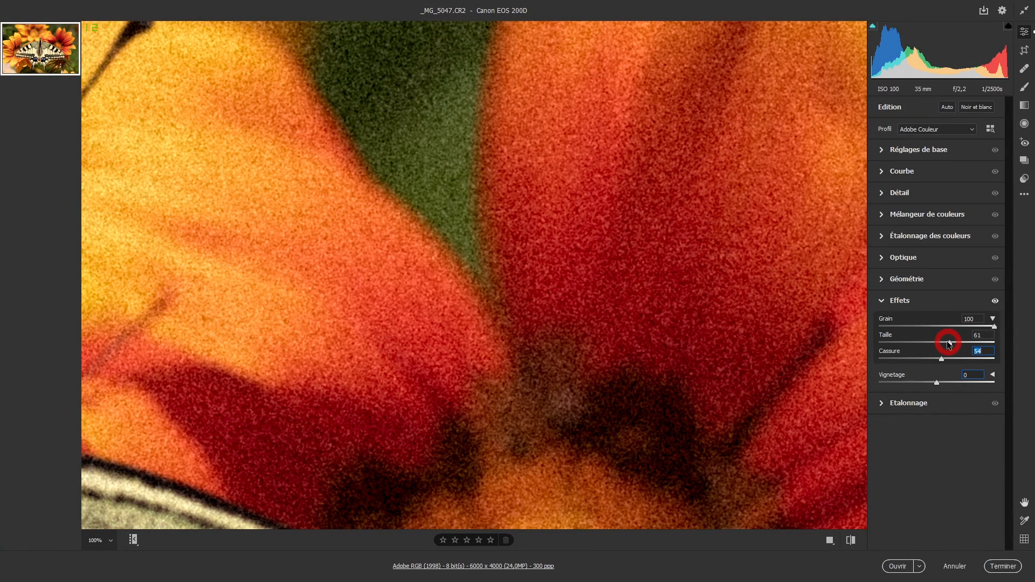
pyautogui.moveTo(949, 345)
pyautogui.mouseDown()
pyautogui.moveTo(937, 342)
pyautogui.moveTo(955, 327)
pyautogui.mouseUp()
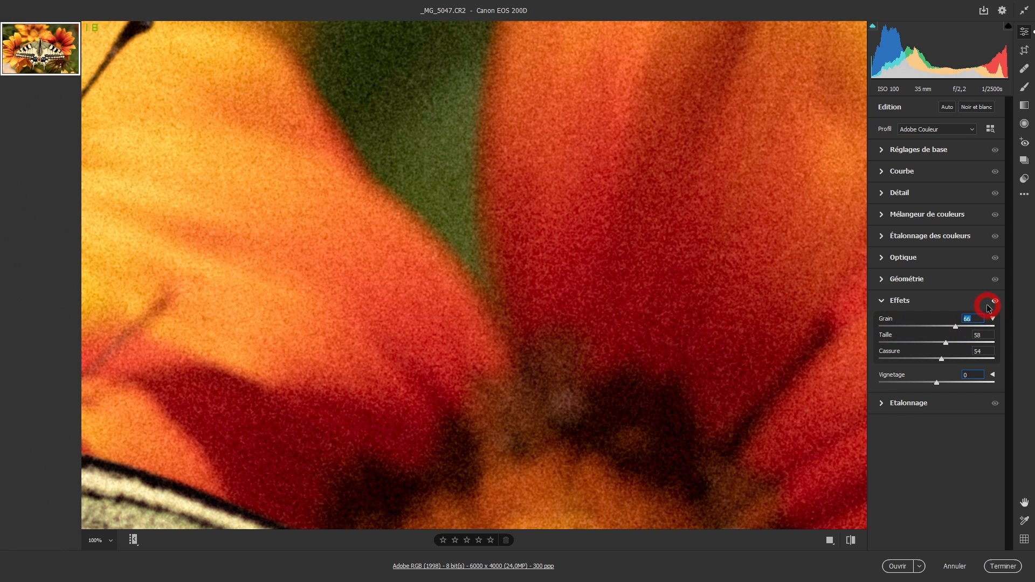
pyautogui.doubleClick(955, 328)
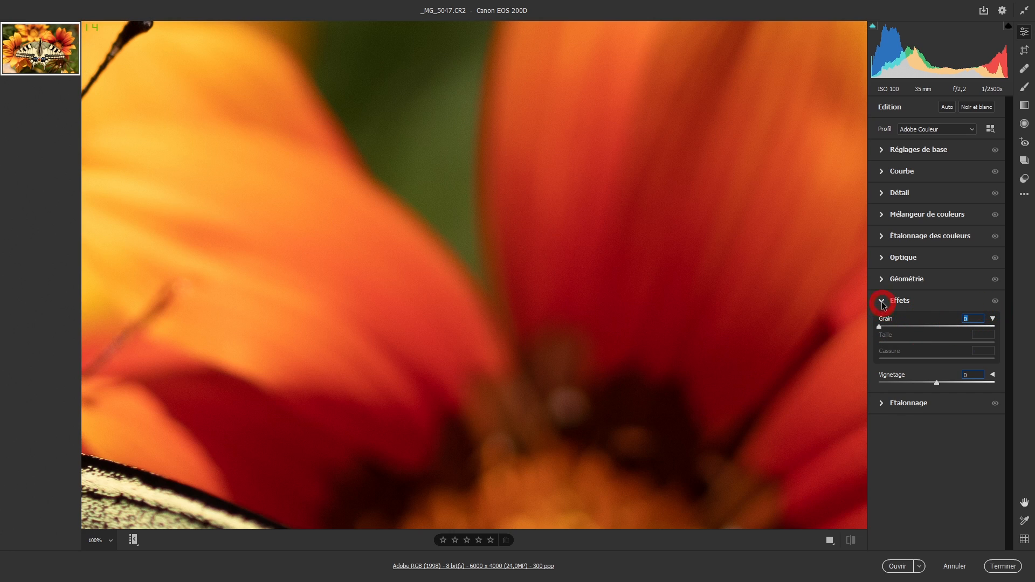
# Apply a vignette of -60 to the whole photo with the Priorité des tons clairs style.
pyautogui.click(994, 375)
pyautogui.click(522, 326)
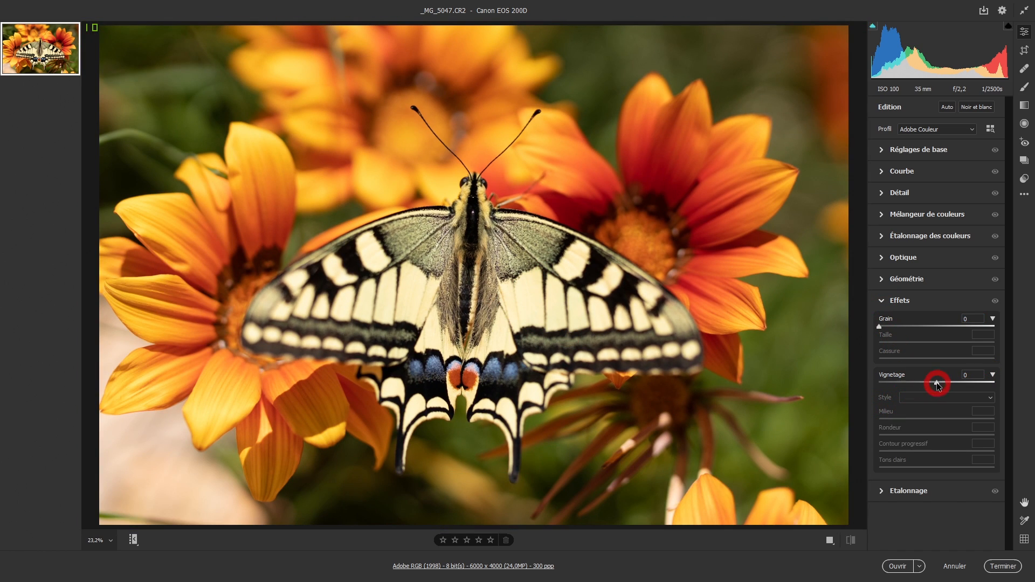
pyautogui.moveTo(937, 382); pyautogui.dragTo(901, 382)
pyautogui.click(916, 397)
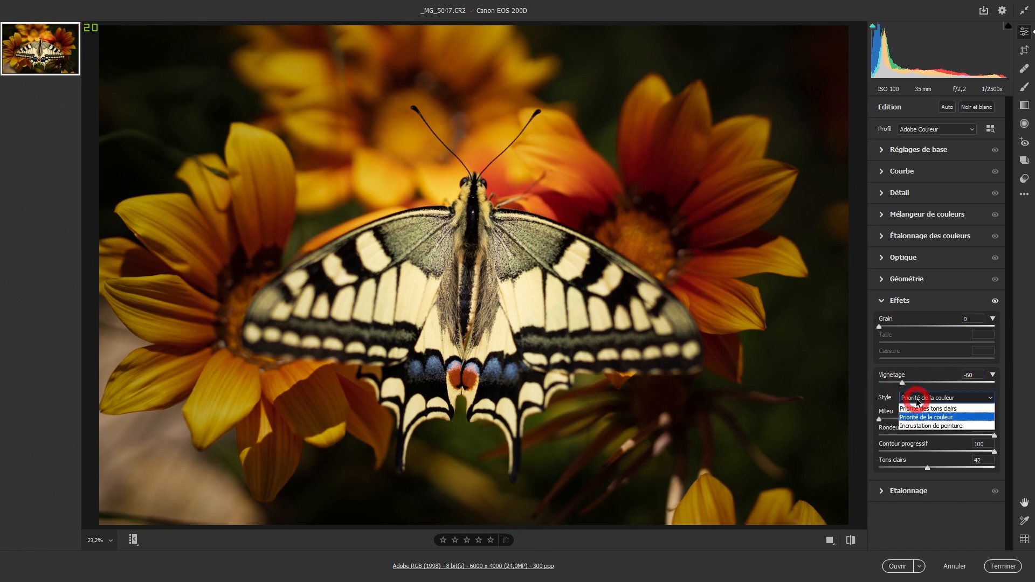
pyautogui.click(913, 406)
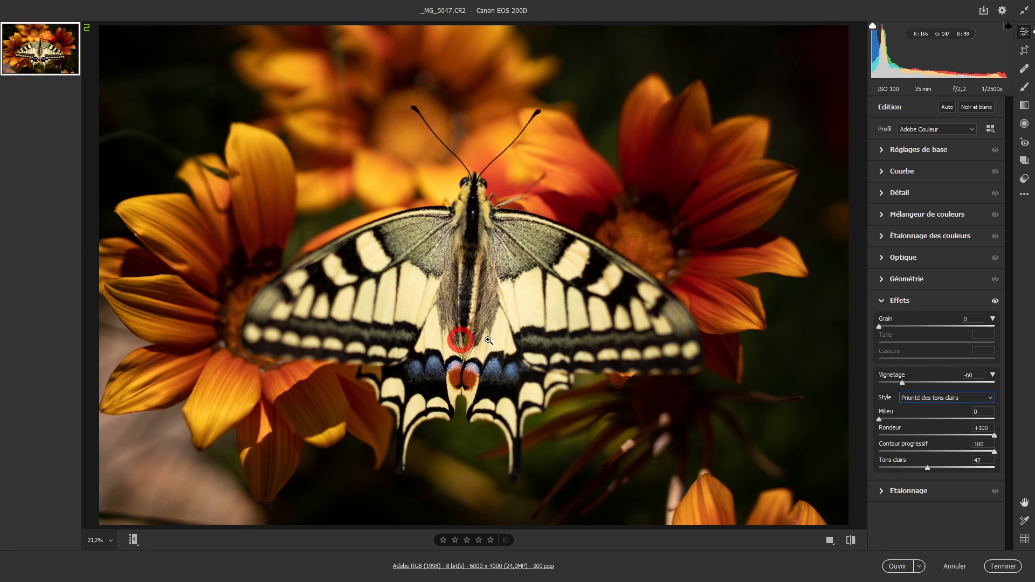
# Start a new preset from the current photo settings and name it "Vignetage Tons clairs".
pyautogui.click(1025, 179)
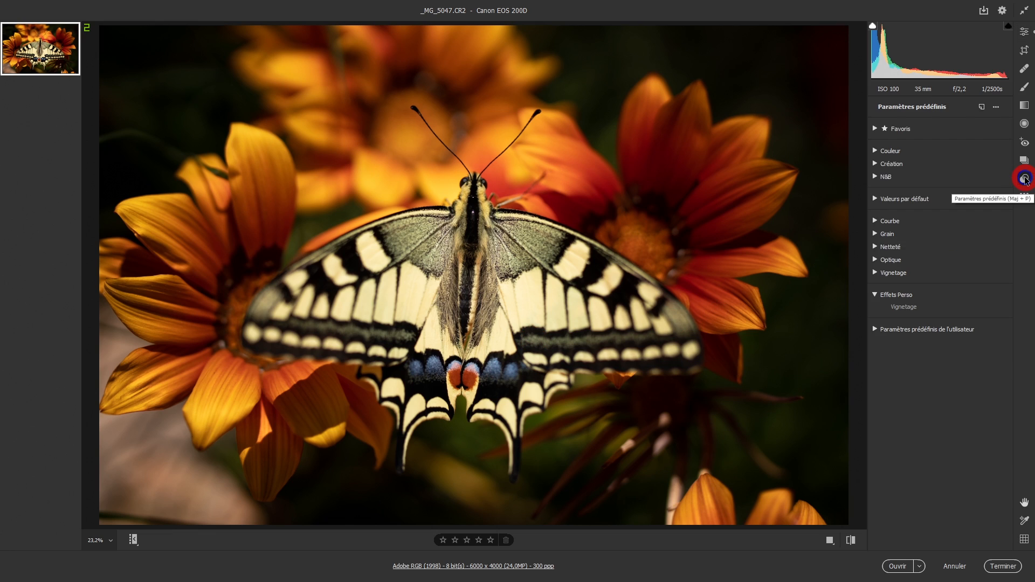
pyautogui.click(982, 110)
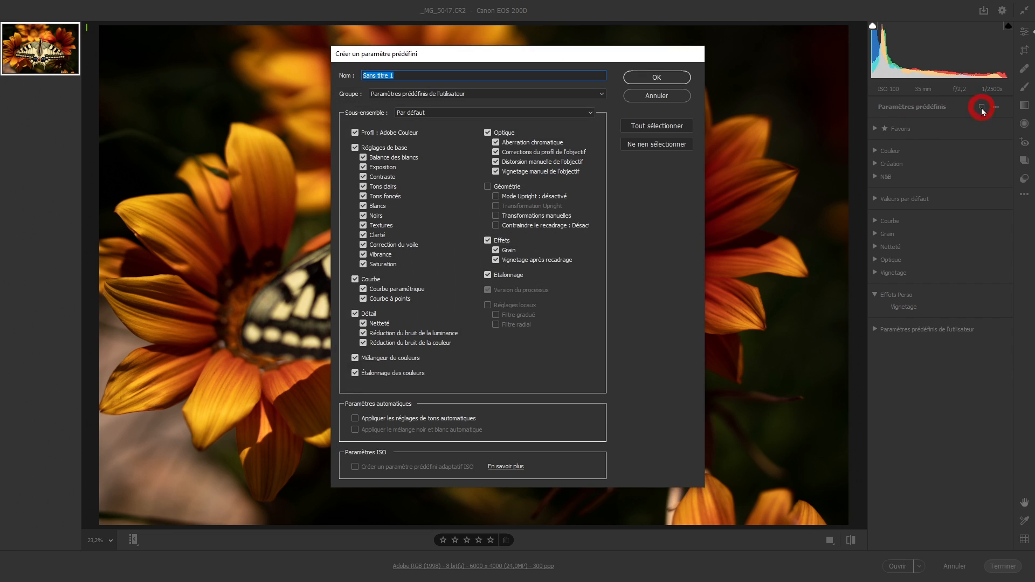
pyautogui.click(685, 97)
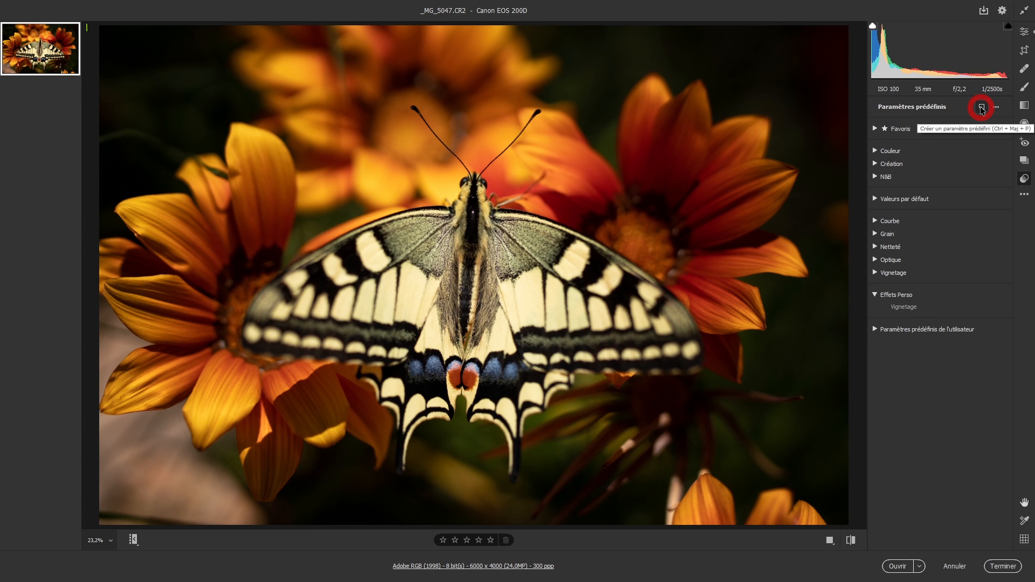
pyautogui.click(982, 110)
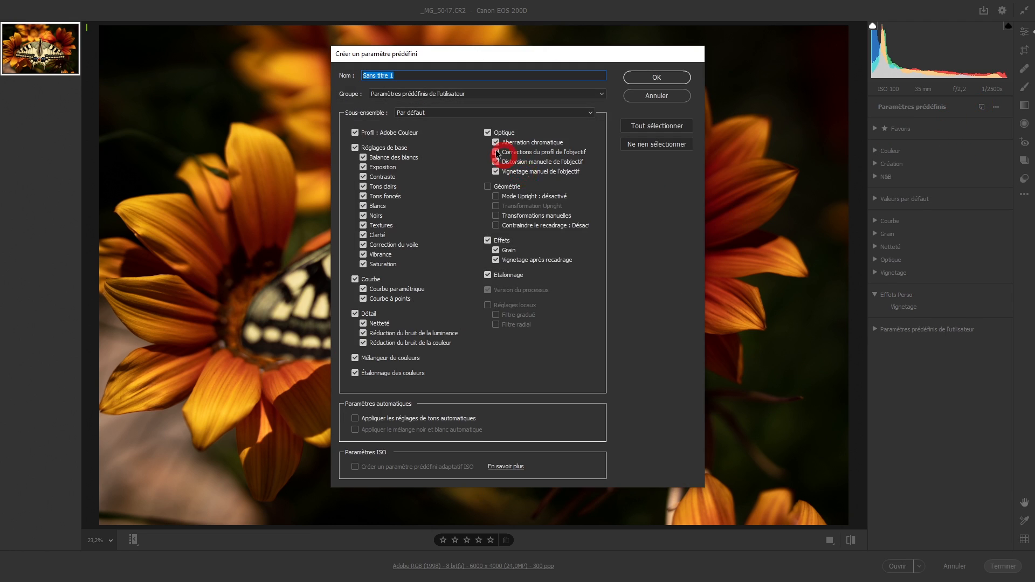
pyautogui.moveTo(411, 75); pyautogui.dragTo(315, 75)
pyautogui.write('Vignetage Tons clairs')
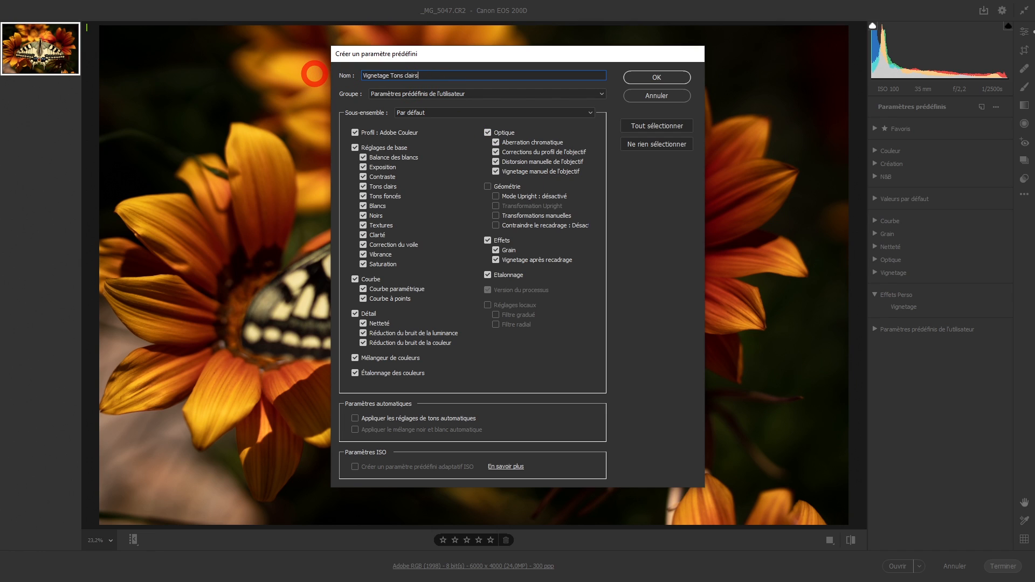
# Limit the settings included in the preset to Vignetage après recadrage only, leaving out Grain.
pyautogui.click(651, 146)
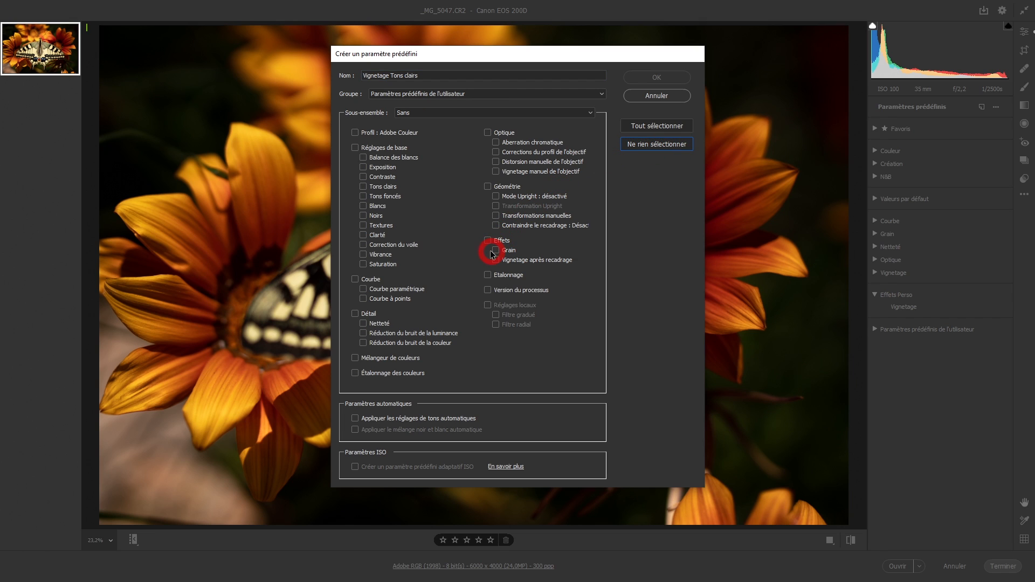
pyautogui.click(488, 241)
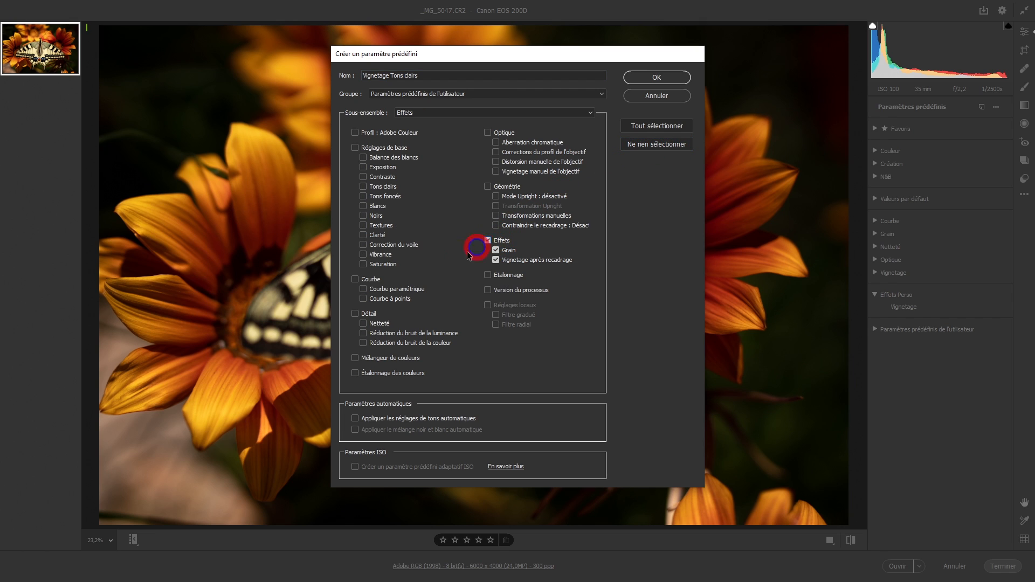
pyautogui.click(496, 250)
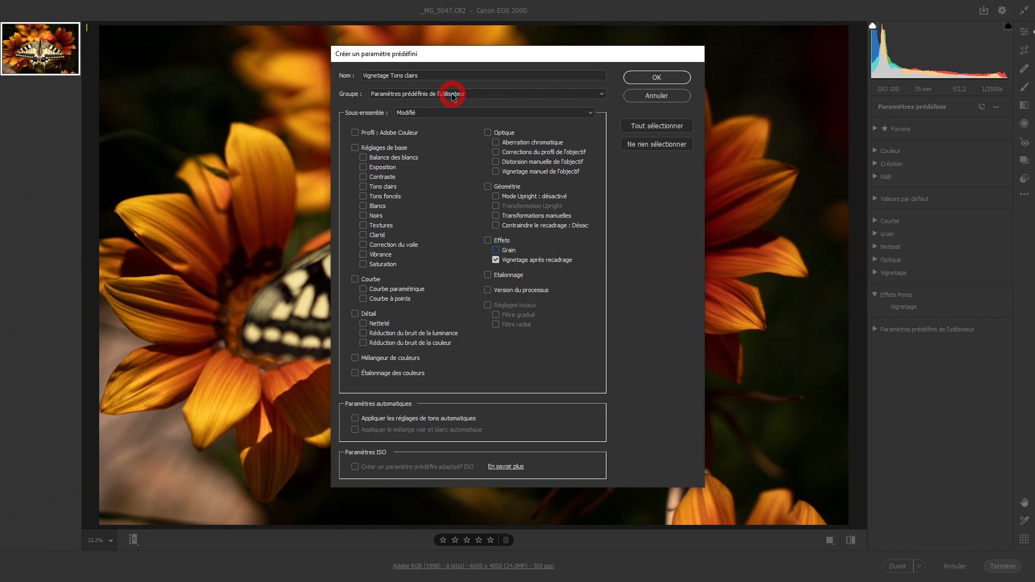
pyautogui.click(474, 95)
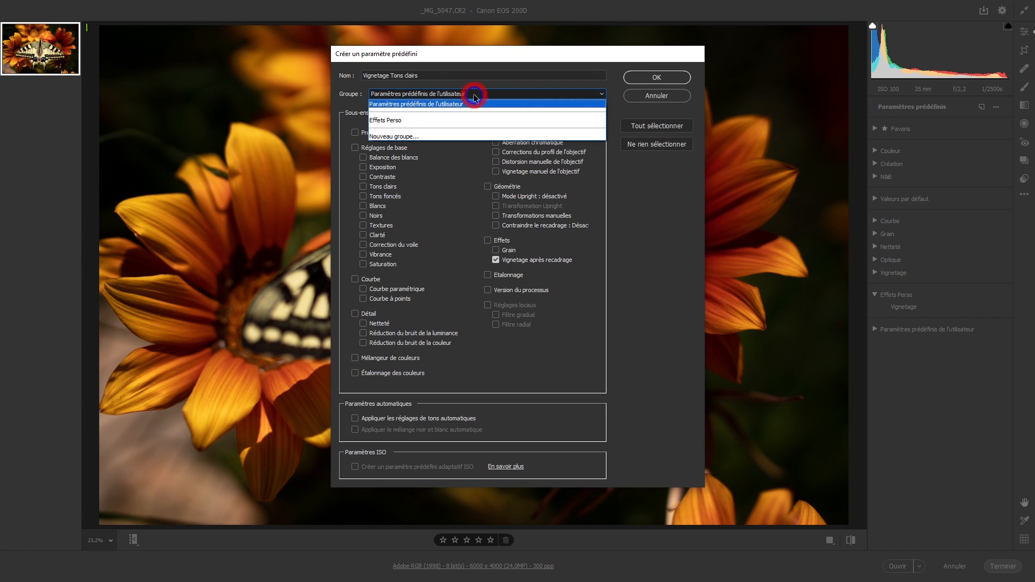
pyautogui.click(456, 103)
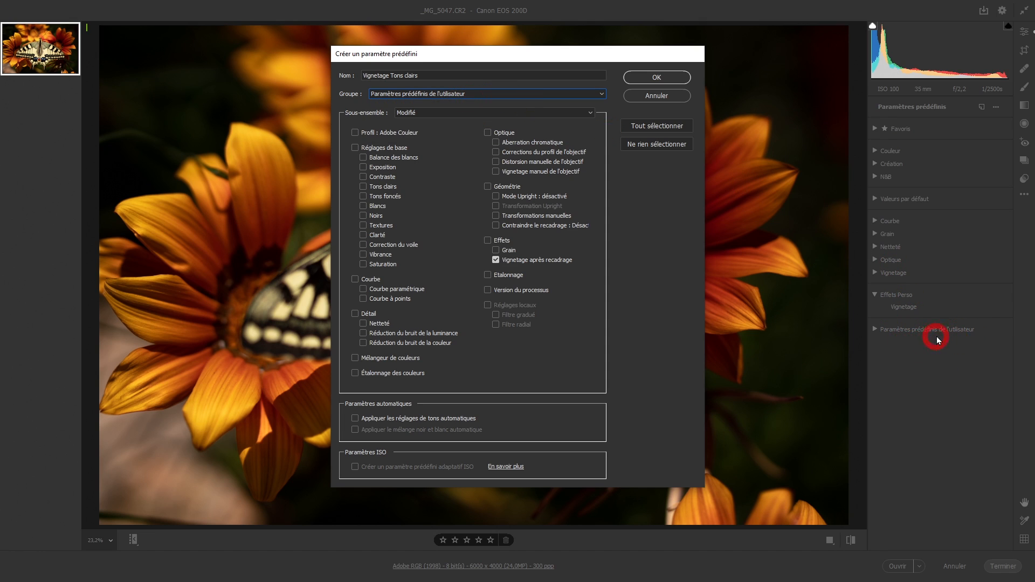
pyautogui.click(469, 94)
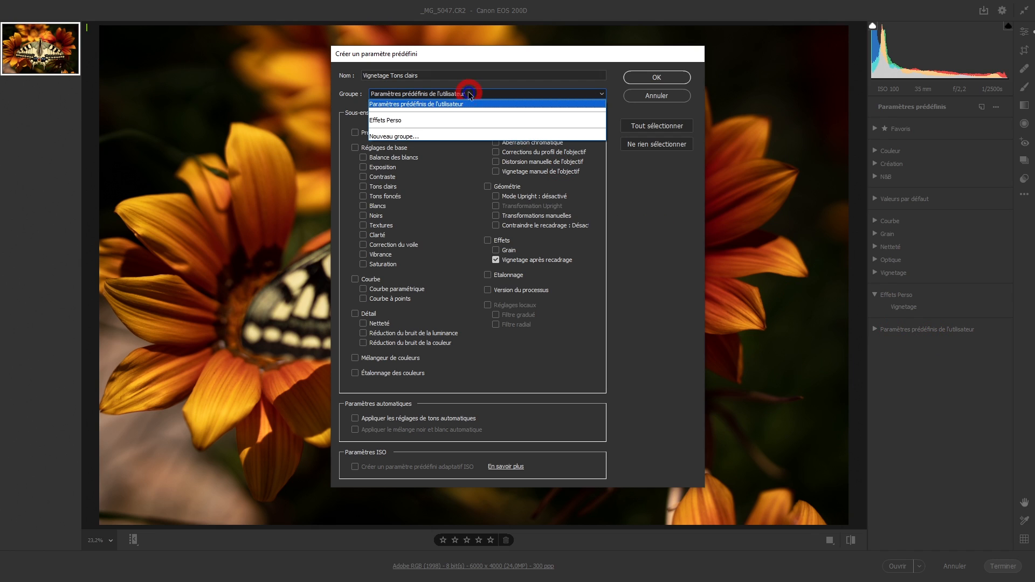
pyautogui.click(414, 136)
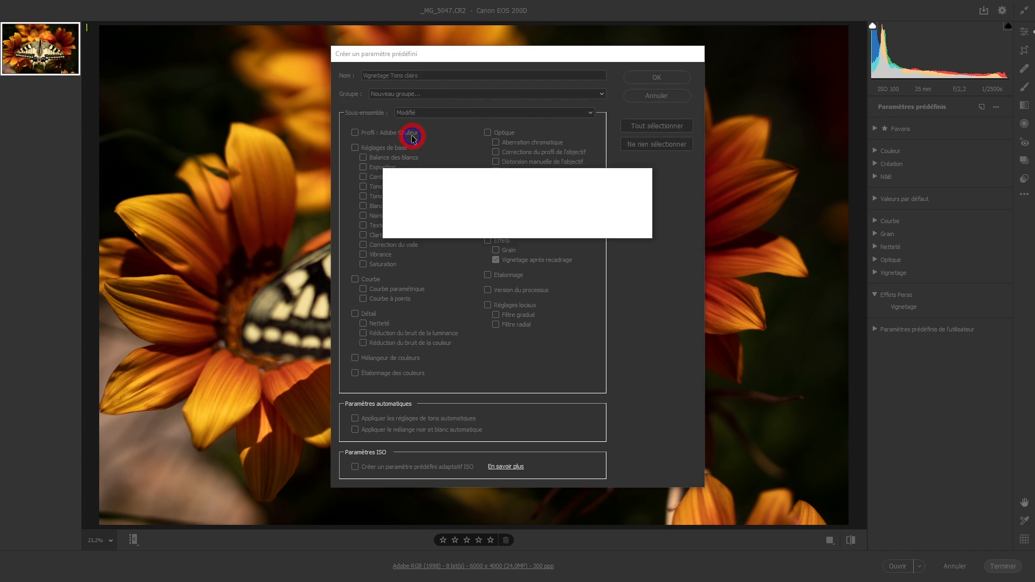
pyautogui.click(617, 221)
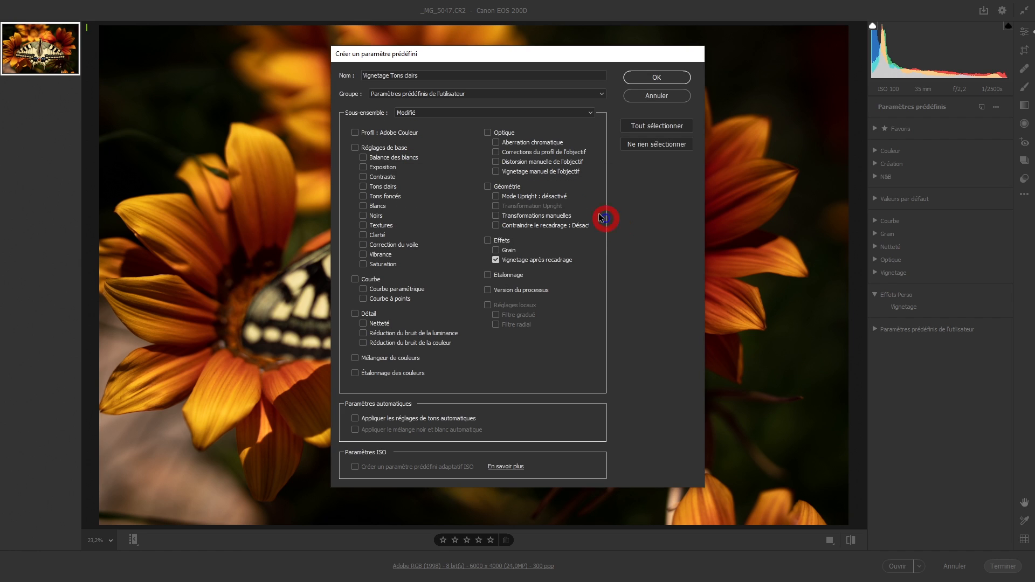
# Save the preset in the Effets Perso group and apply it to the butterfly photo.
pyautogui.click(440, 93)
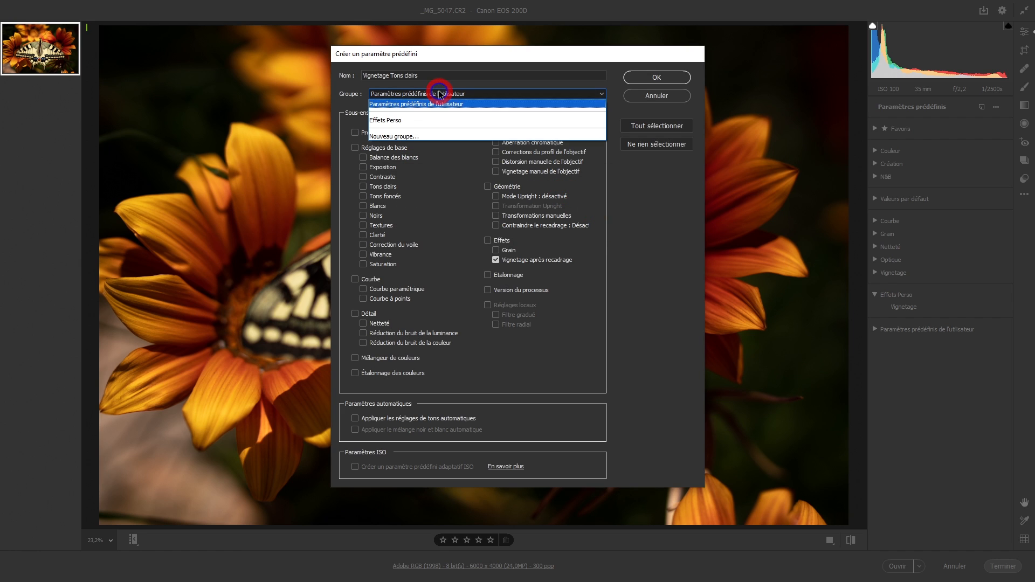
pyautogui.click(404, 121)
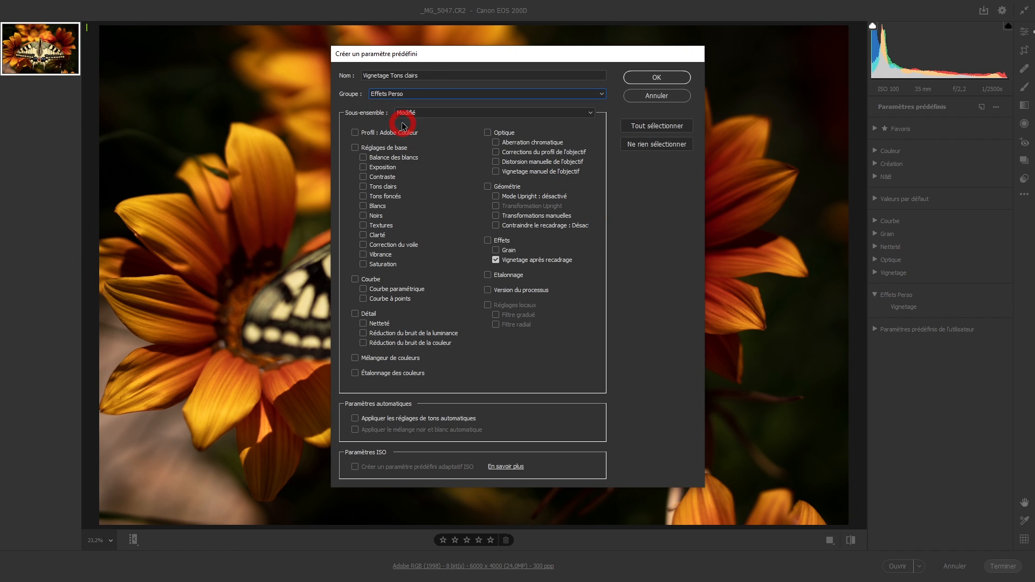
pyautogui.click(656, 78)
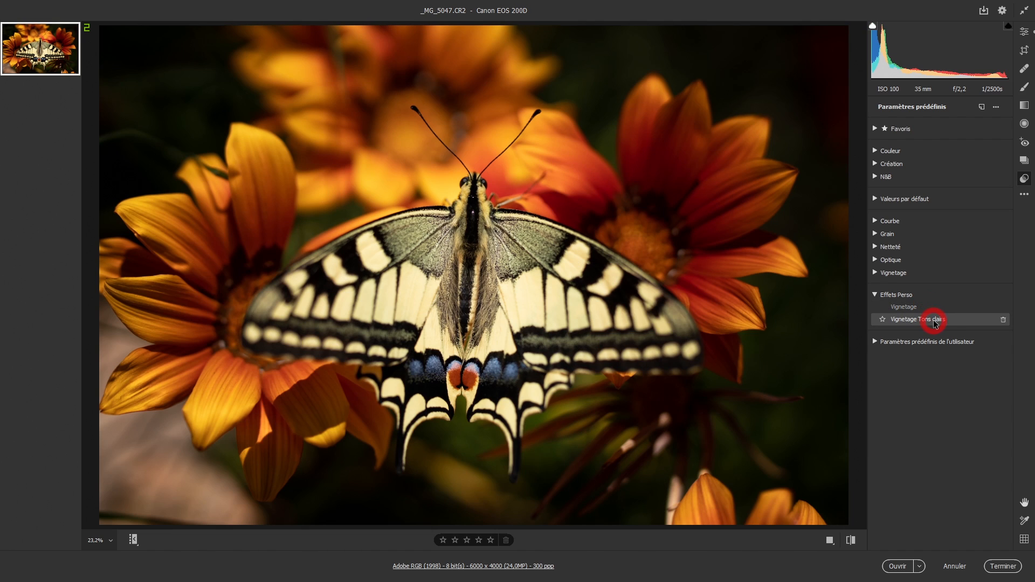
pyautogui.click(964, 321)
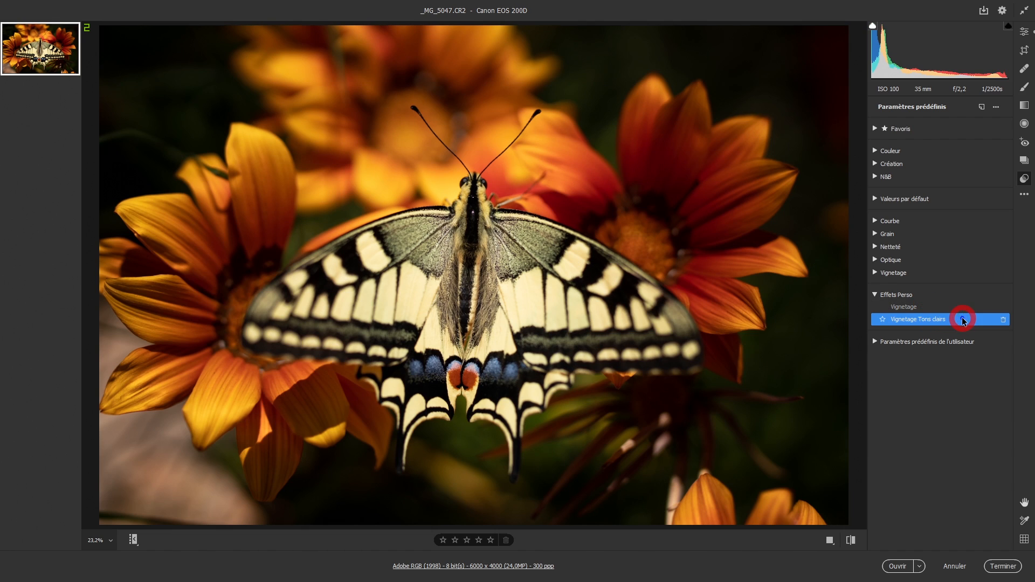